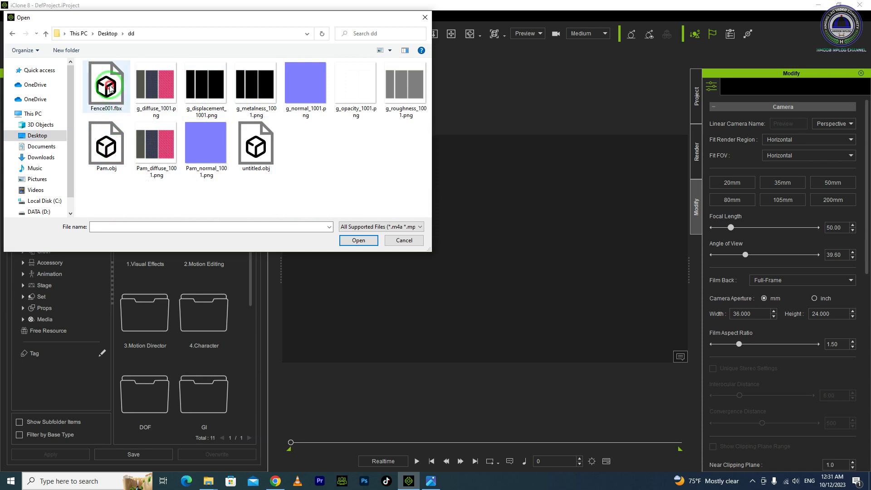
Import the Fence001.fbx model, declining to break its meshes into sub-props.
click(109, 88)
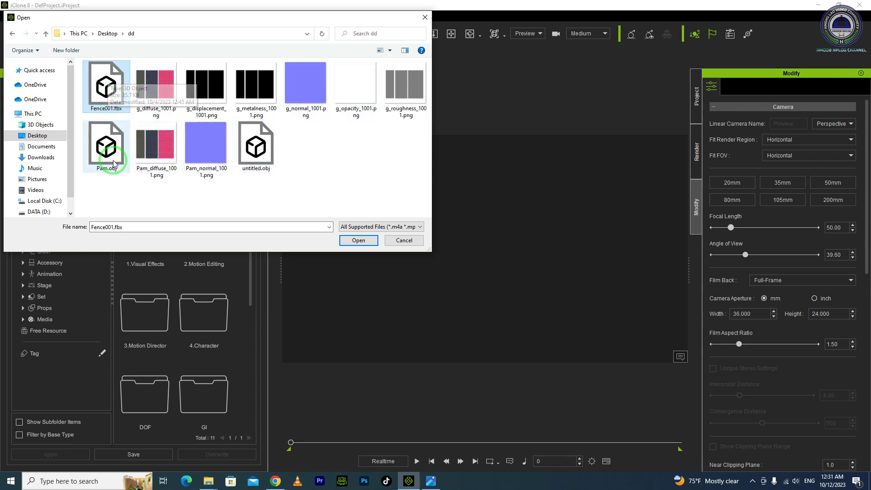
double_click(114, 93)
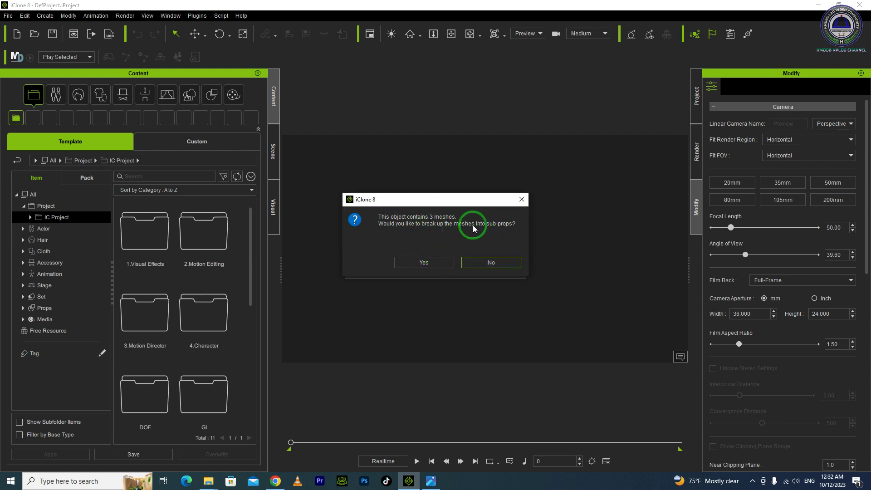
click(470, 263)
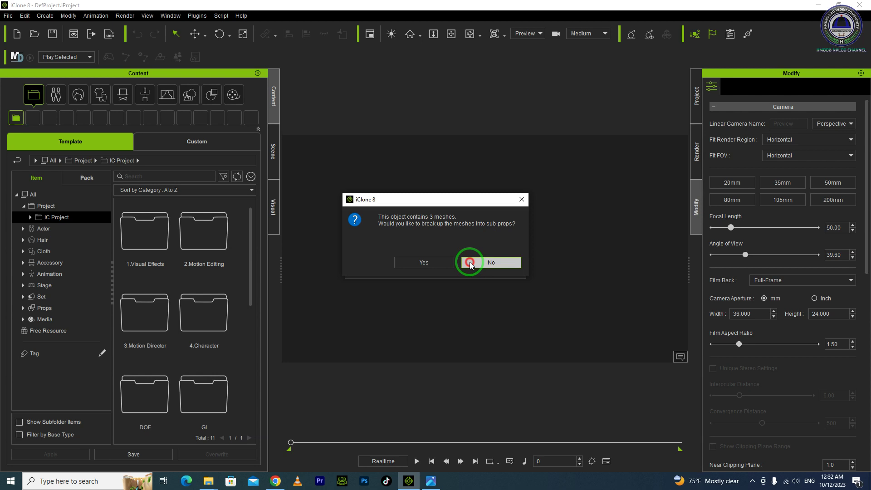
Examine the imported fence from several angles and find its entry in the scene object list.
scroll(481, 241, down, 3)
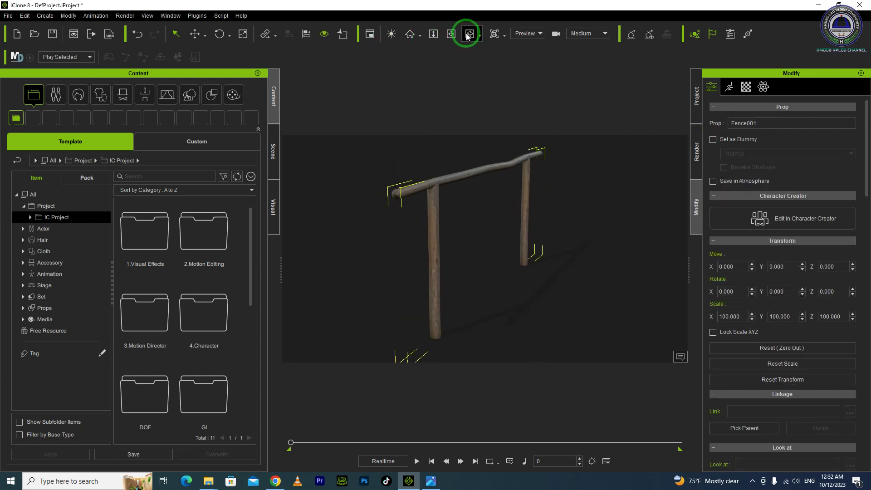
right_drag(533, 221, 498, 208)
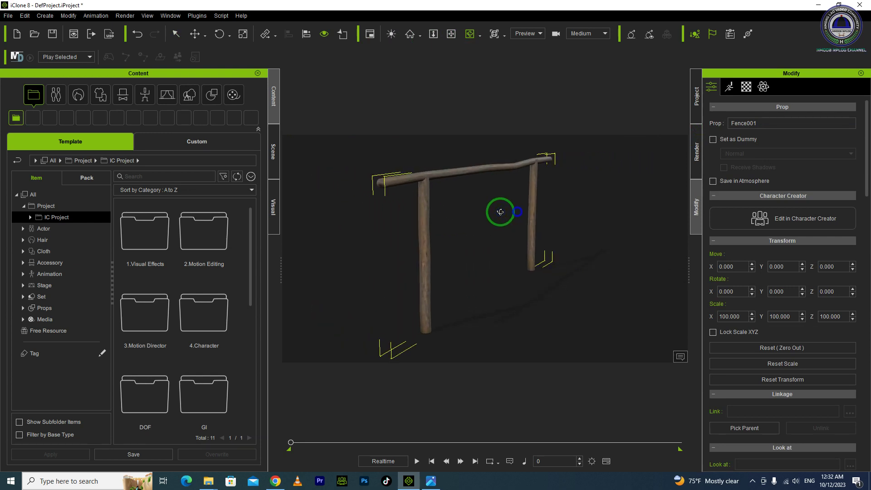
click(273, 155)
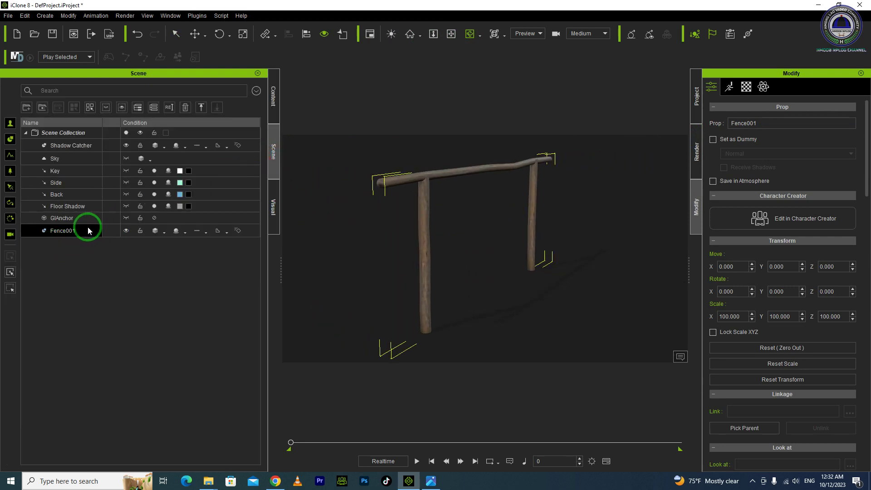
right_drag(440, 234, 481, 221)
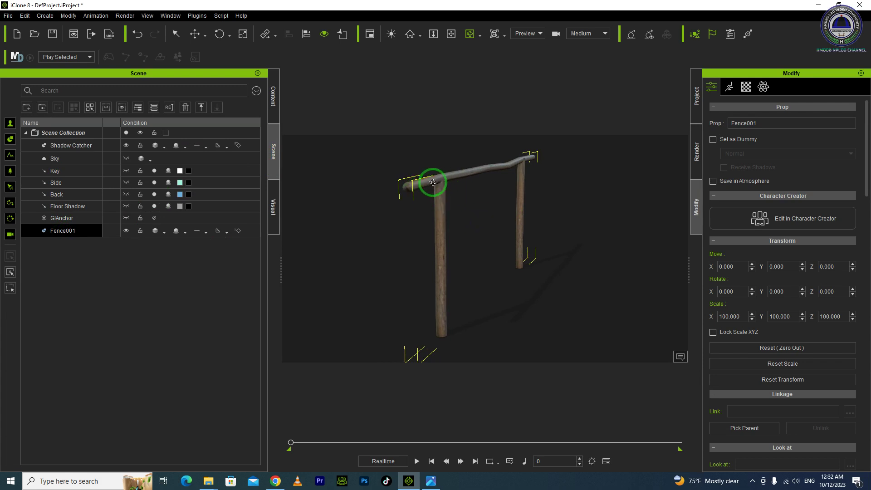
scroll(356, 183, up, 10)
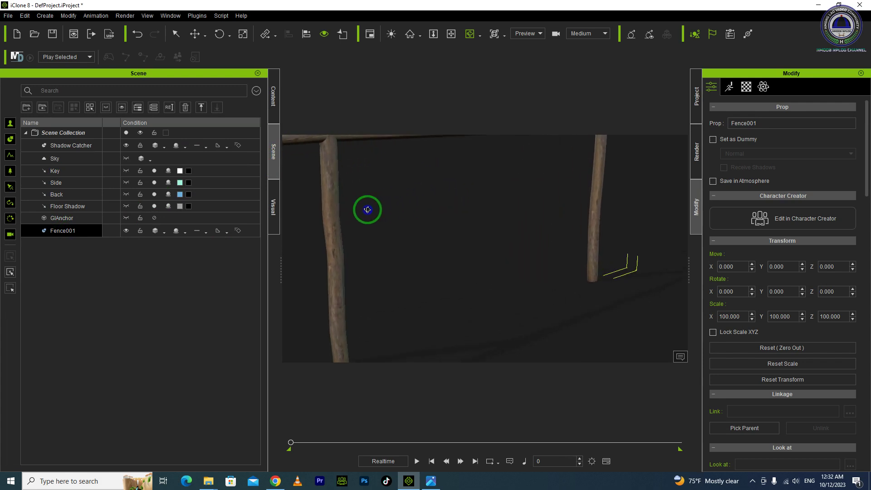
right_drag(367, 209, 487, 217)
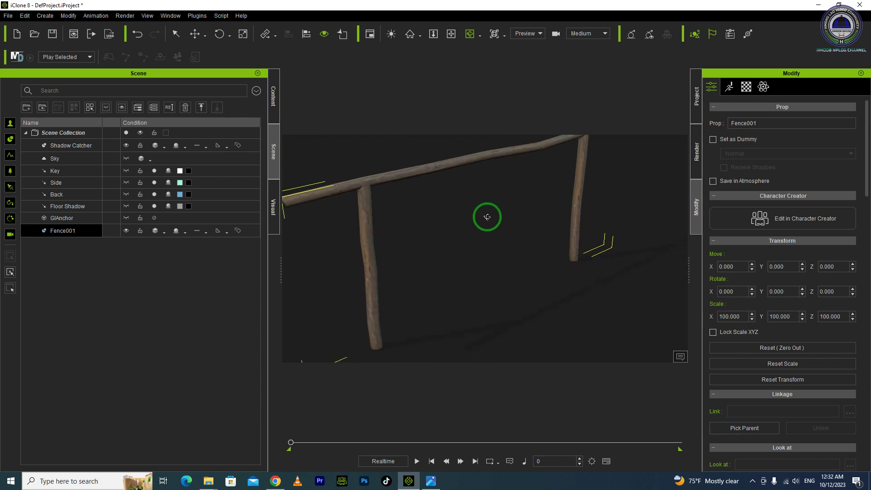
scroll(486, 217, down, 5)
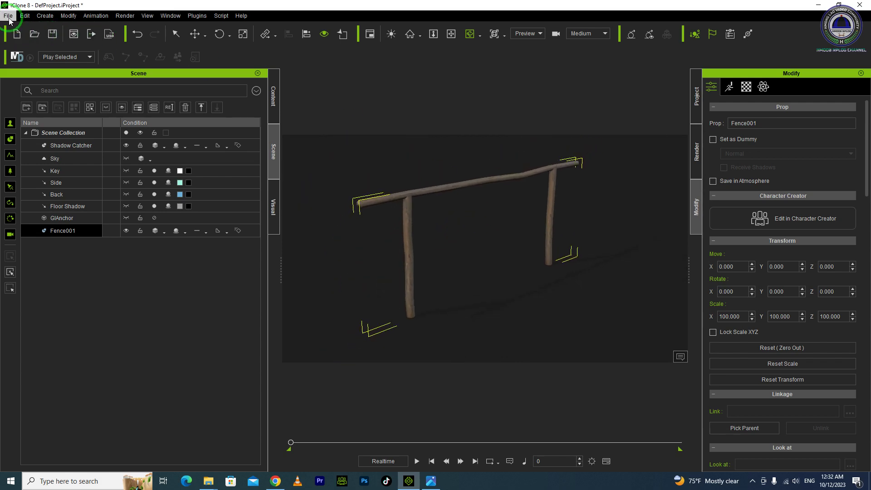
Import the Pam.obj cloth model from the dd folder into the scene with the fence.
click(9, 16)
click(41, 78)
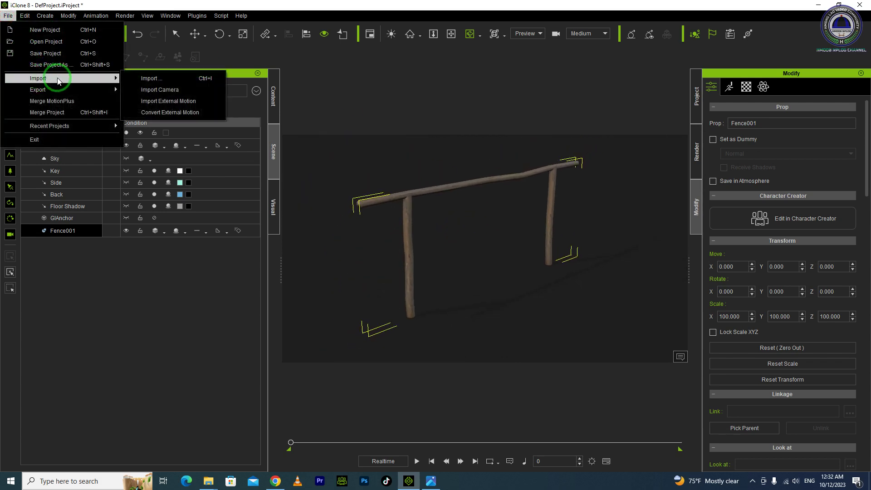
click(186, 80)
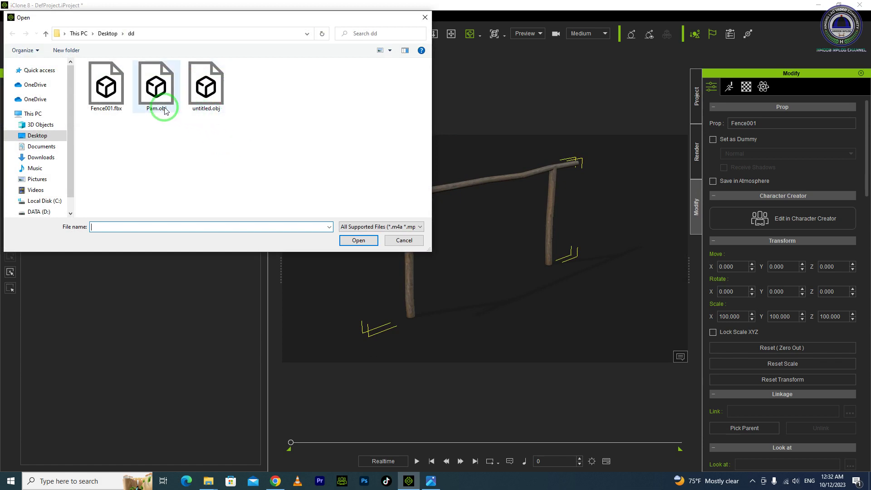
double_click(151, 91)
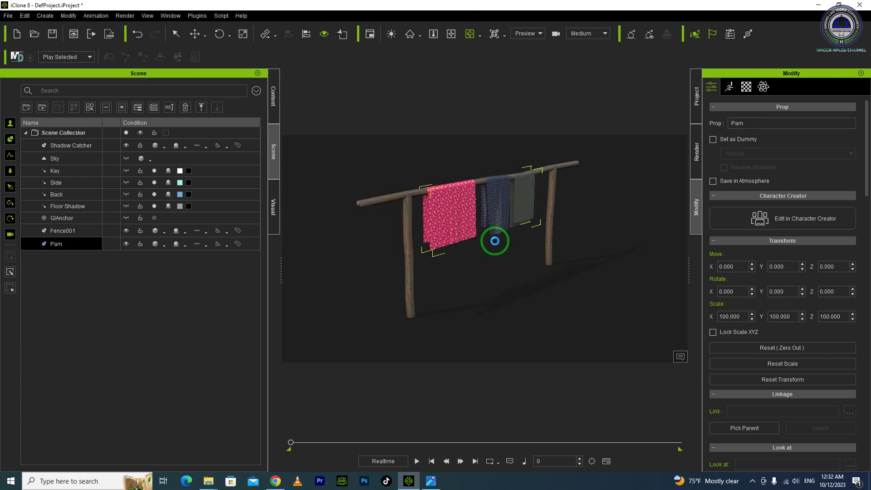
Examine the hanging Pam cloths from several angles and check their material list and Base Color texture.
right_drag(417, 211, 516, 194)
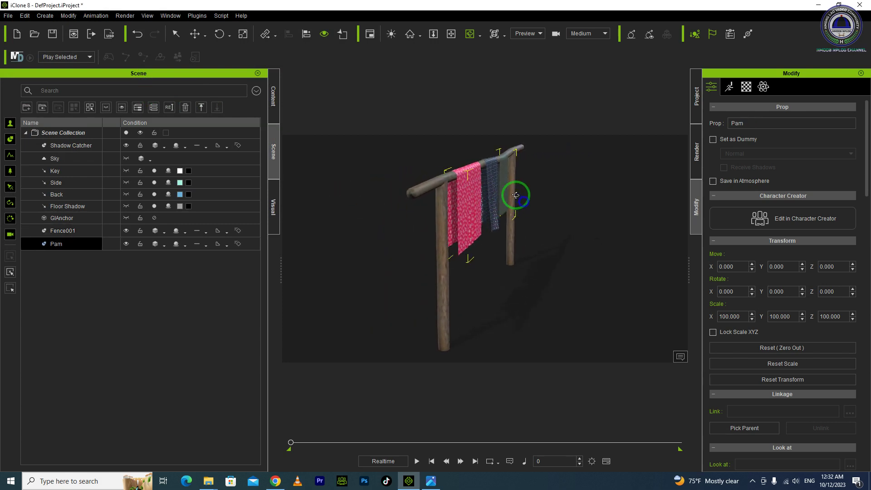
scroll(453, 159, up, 5)
click(451, 33)
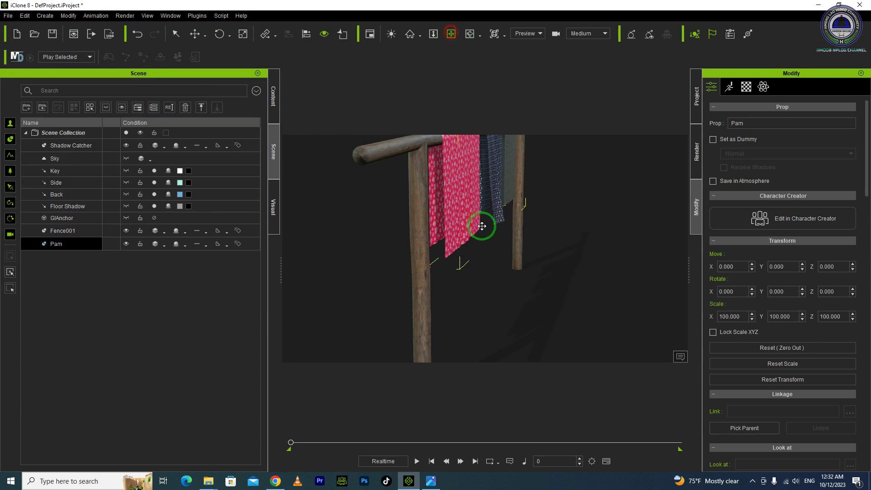
right_drag(484, 219, 605, 200)
click(747, 86)
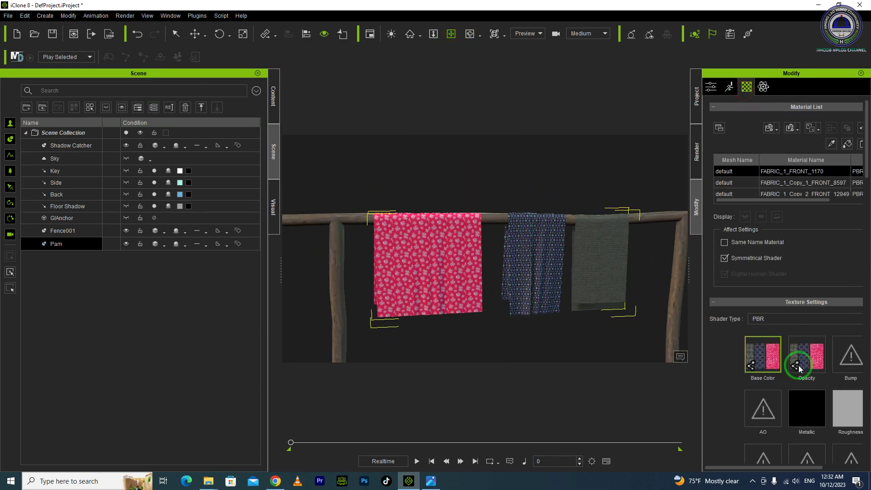
click(773, 365)
mouse_move(767, 361)
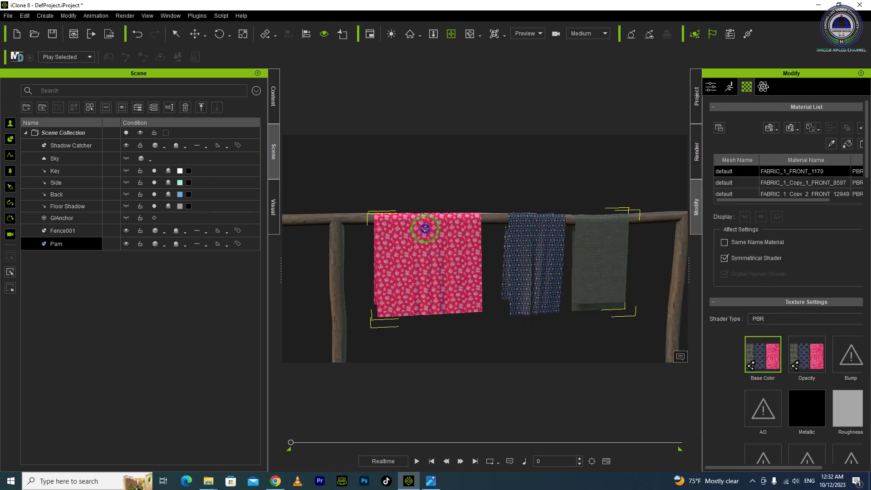
right_drag(424, 227, 397, 264)
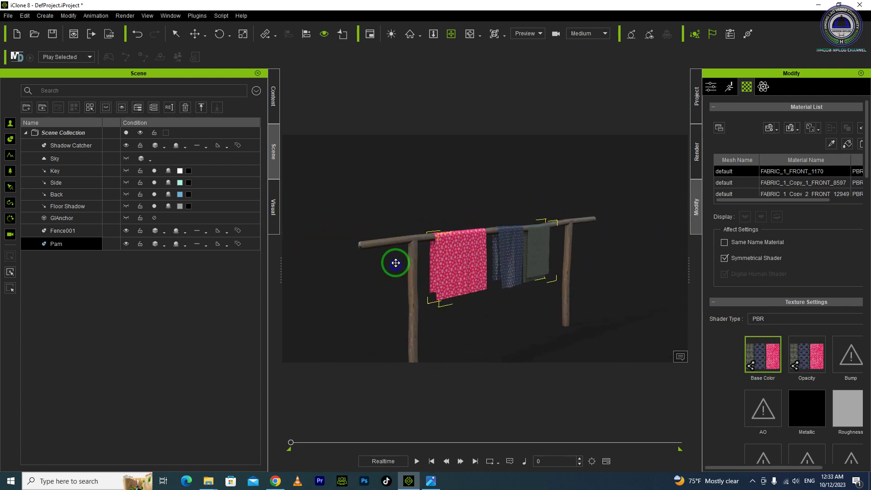
Activate physics on the Pam prop as Soft Cloth and bring up its weight map editing.
click(763, 87)
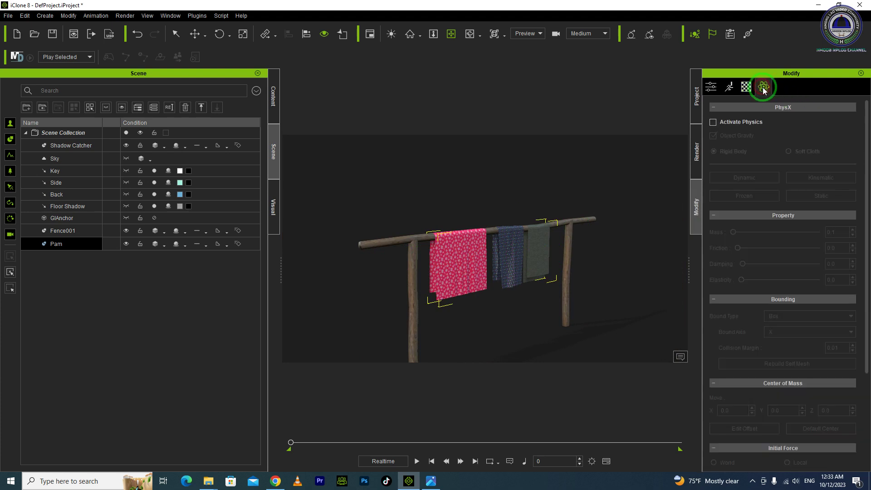
click(736, 121)
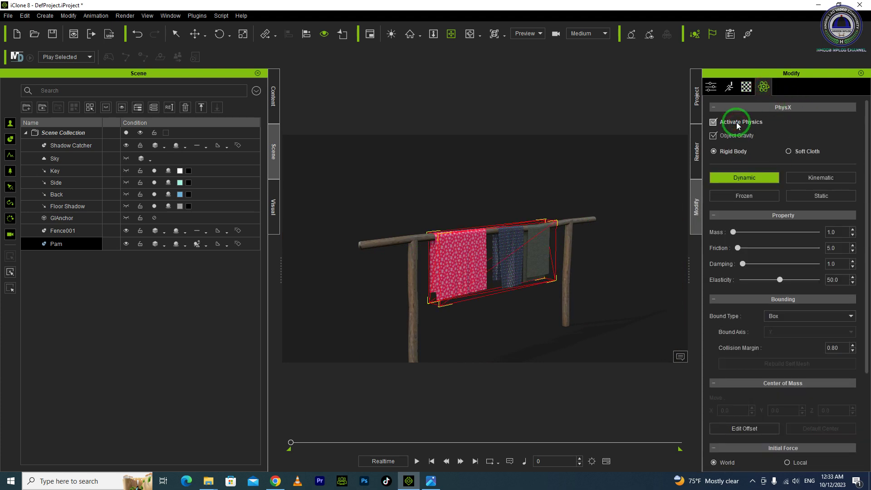
click(766, 196)
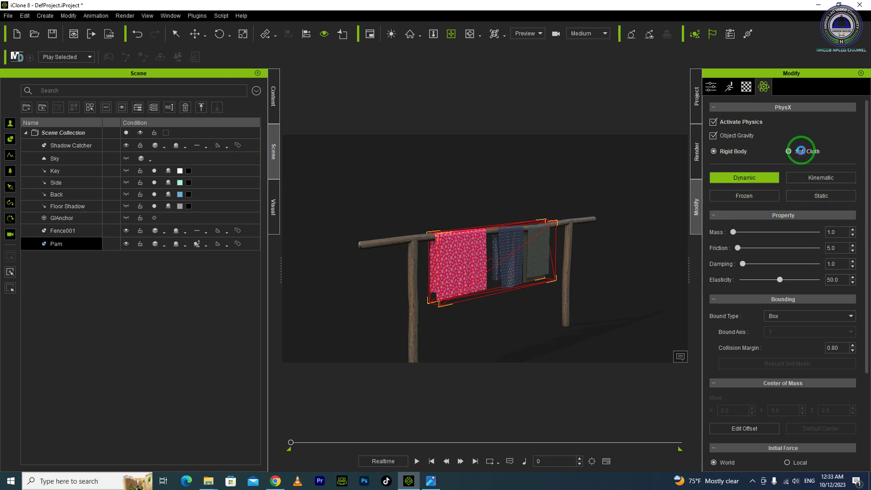
click(801, 151)
click(448, 263)
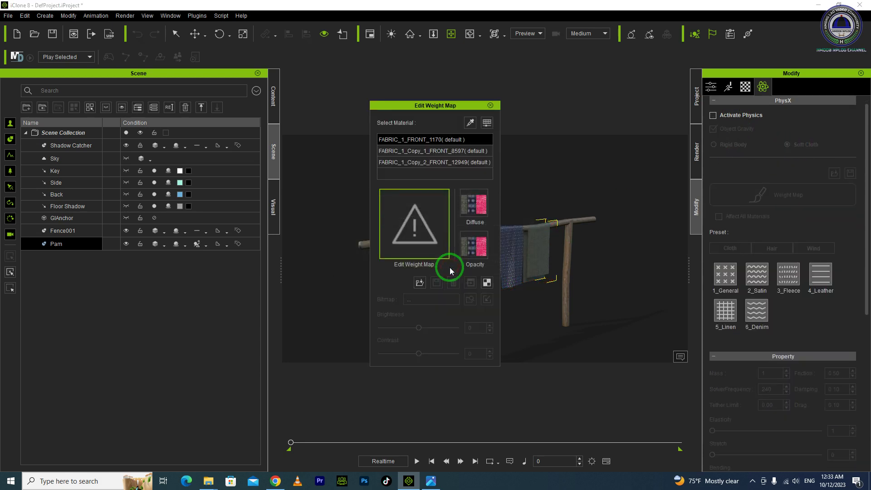
Load softcloth_20.jpg as the weight map for the FABRIC_1_FRONT_1170 material, accepting the high triangle count.
click(448, 140)
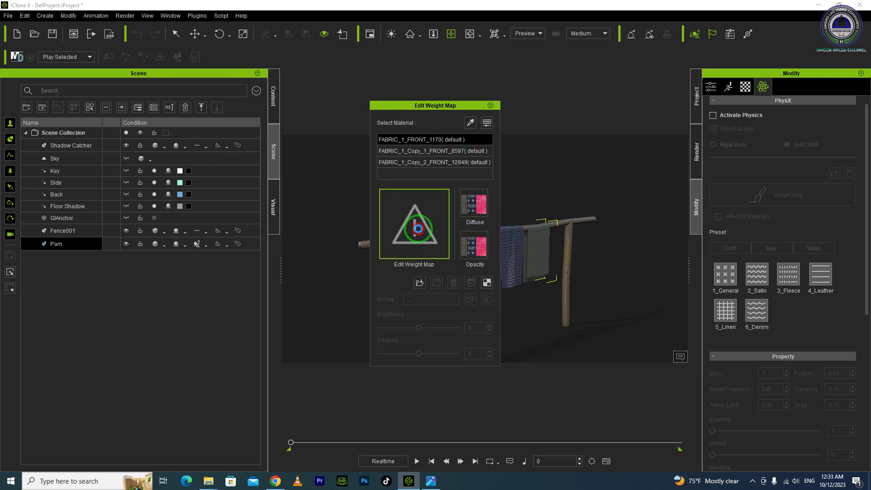
click(417, 229)
double_click(356, 194)
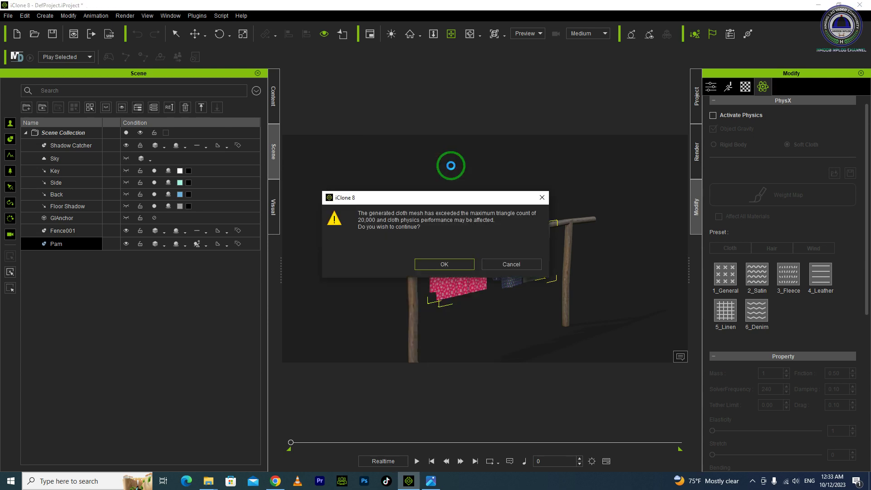
click(456, 263)
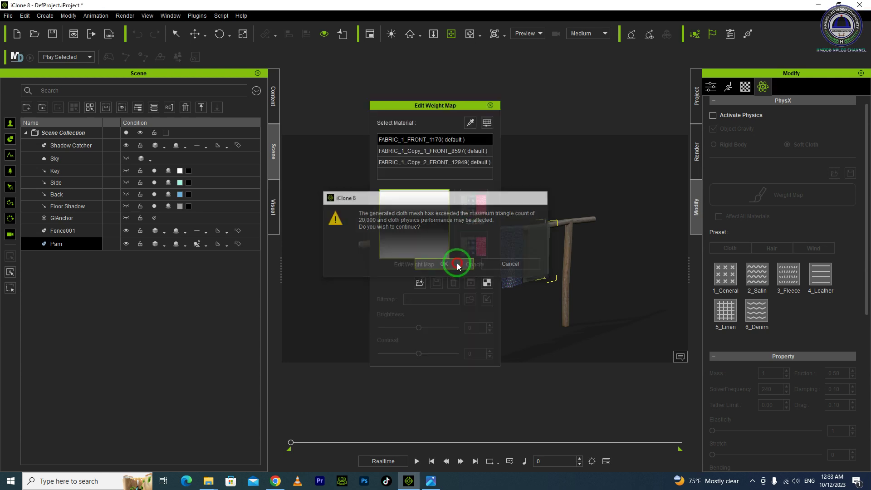
Load softcloth_20.jpg as the weight map for the FABRIC_1_Copy_1_FRONT_8597 material.
click(441, 154)
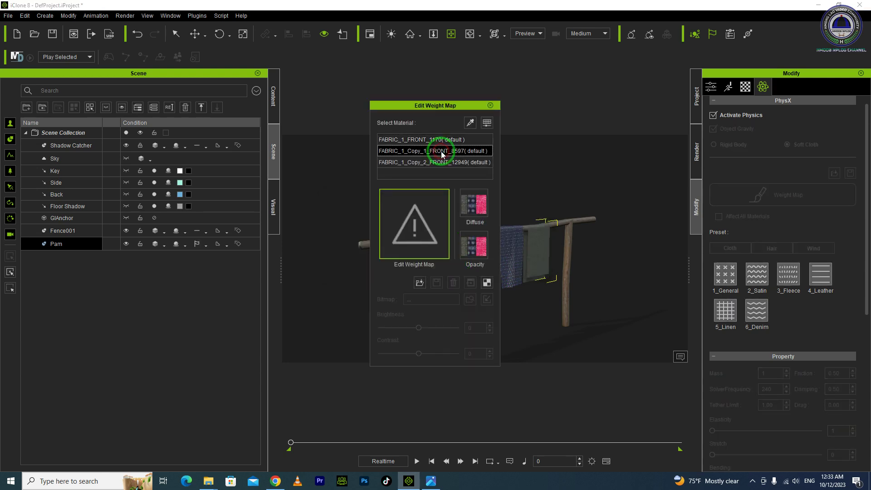
click(420, 224)
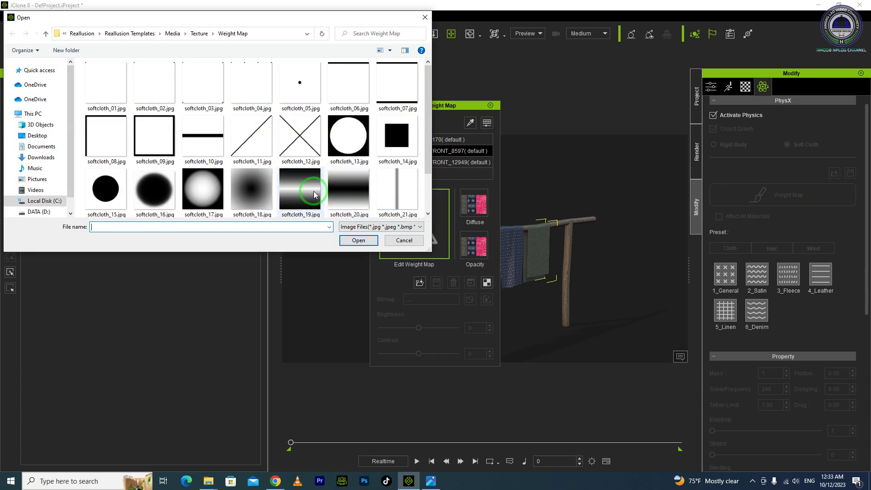
double_click(349, 192)
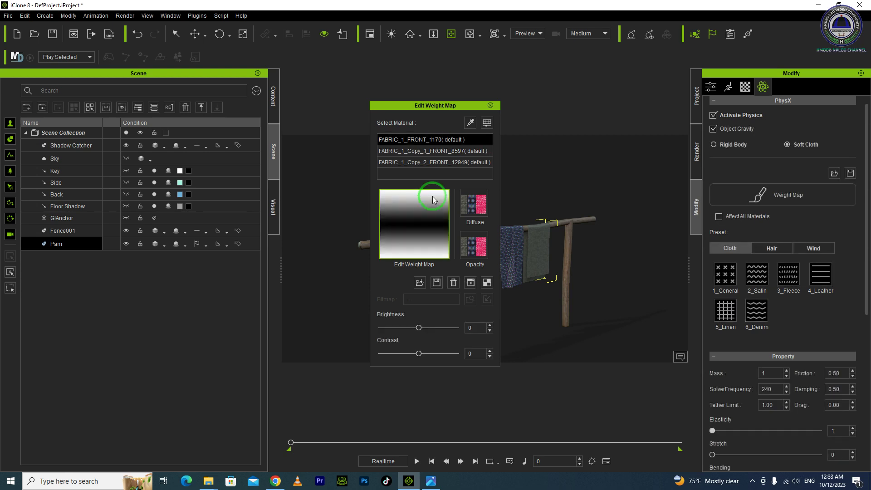
Load softcloth_20.jpg as the weight map for the FABRIC_1_Copy_2_FRONT_12949 material and finish weight map editing.
click(445, 163)
double_click(433, 241)
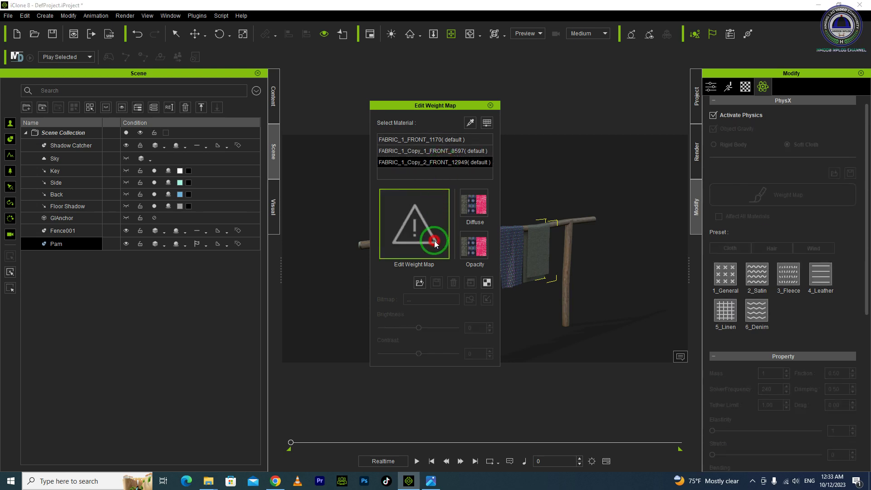
double_click(347, 186)
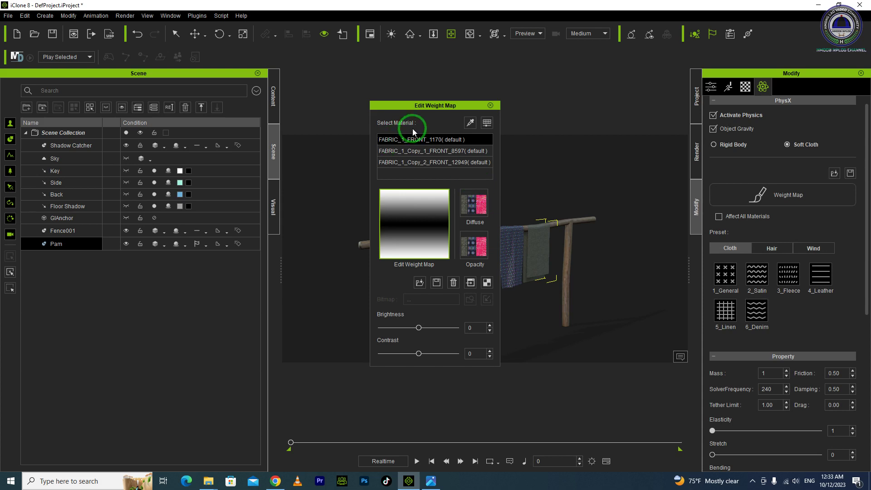
click(447, 162)
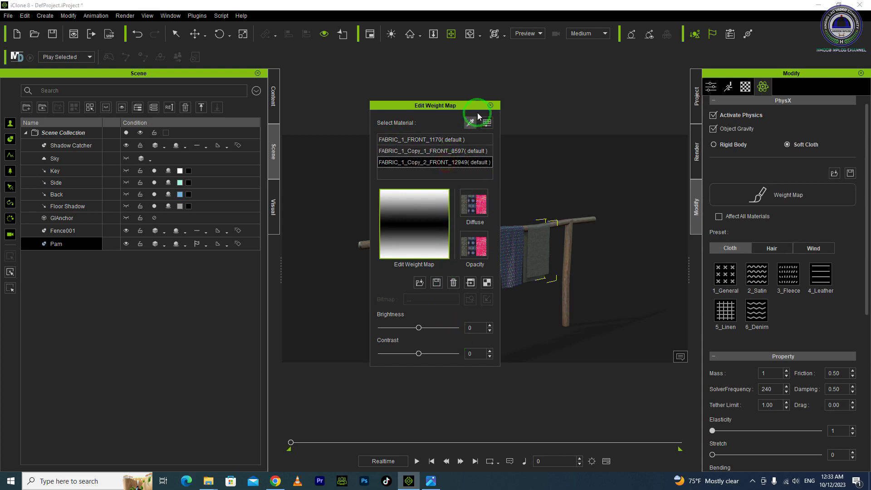
click(490, 105)
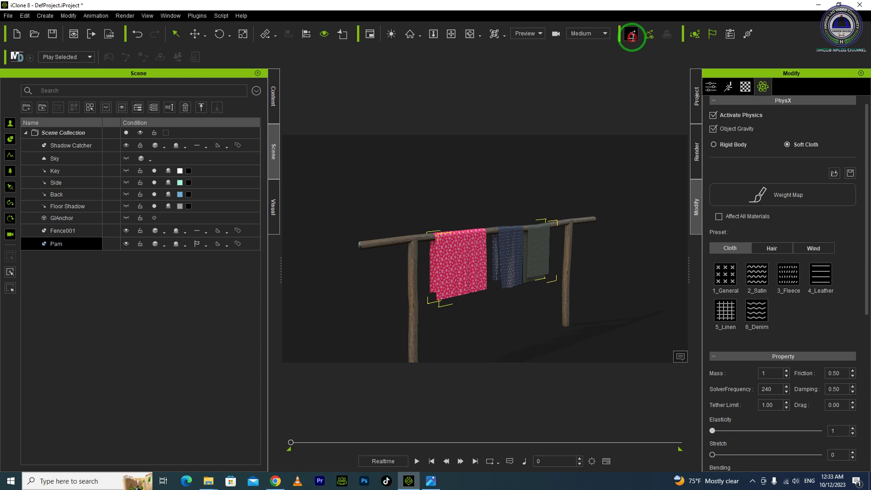
Enable soft cloth simulation and play the timeline to test how the hanging Pam cloths move.
click(632, 37)
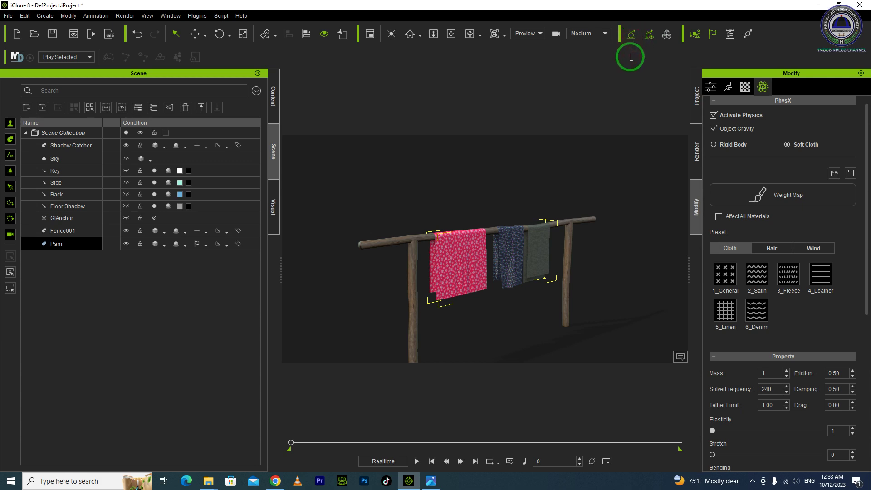
click(415, 461)
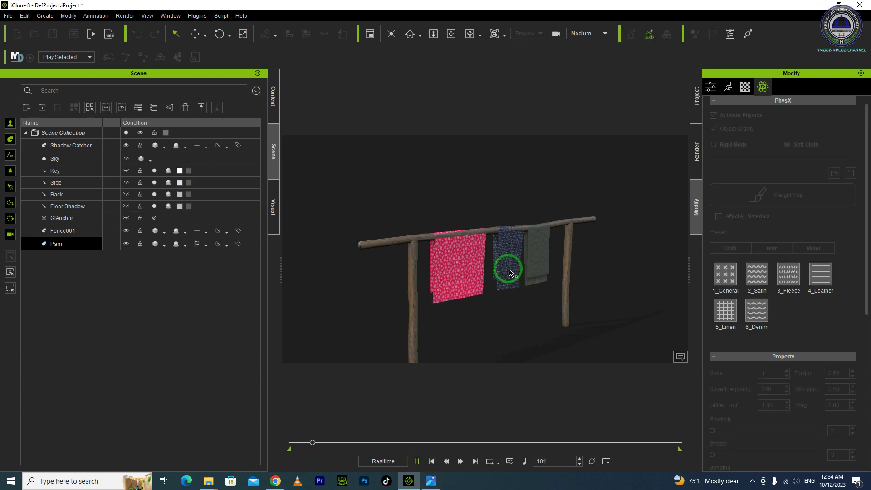
scroll(510, 266, up, 2)
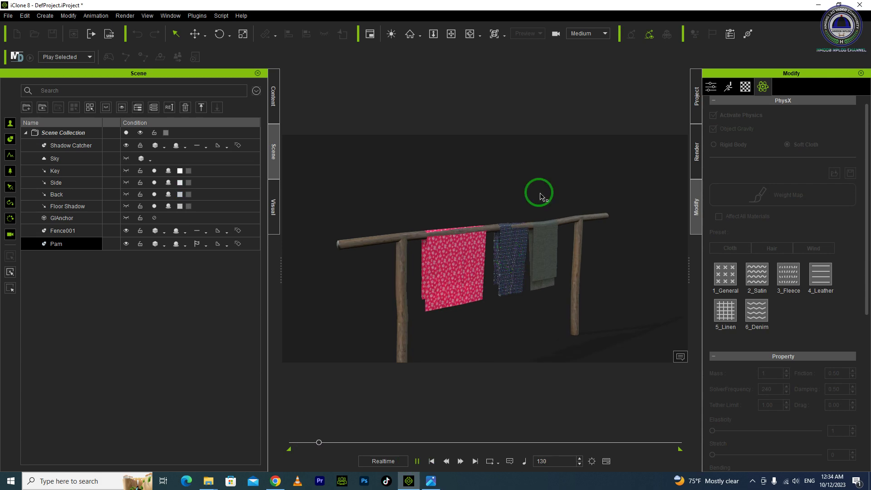
Replay the soft cloth simulation from the first frame, watch the cloths up close, and return to frame 0.
click(417, 461)
click(650, 34)
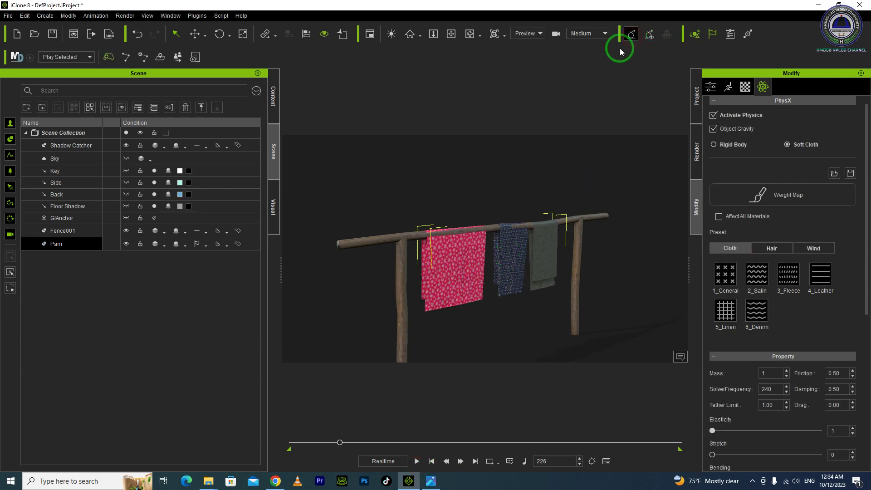
click(434, 461)
click(417, 461)
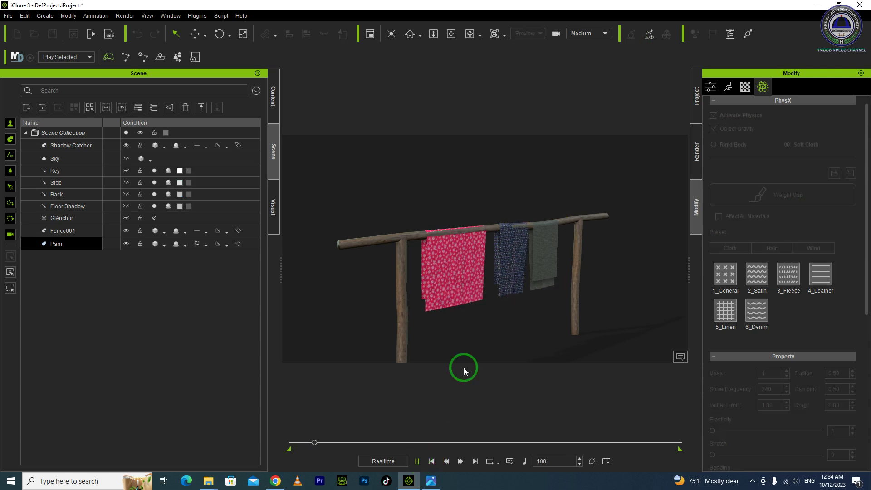
scroll(457, 246, up, 5)
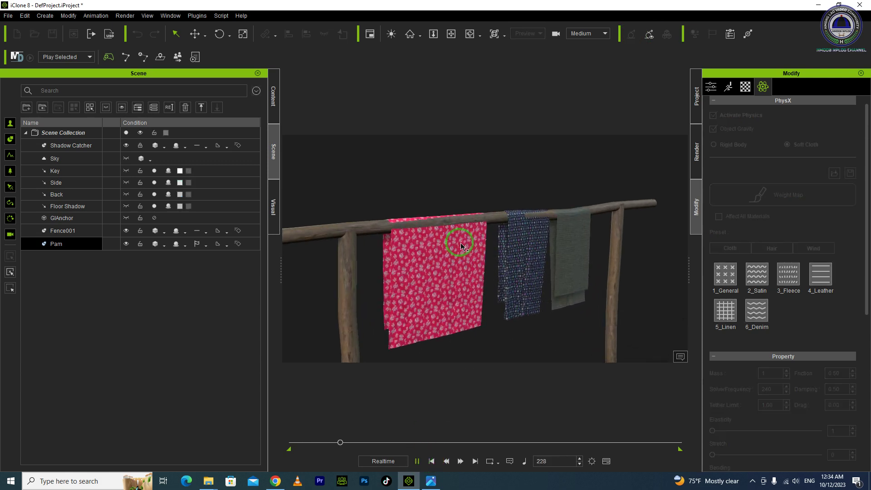
key(space)
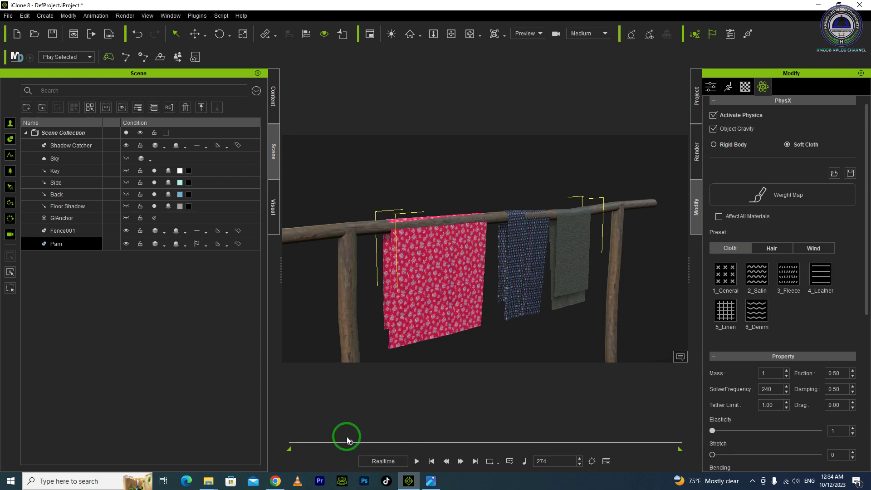
drag(350, 442, 267, 442)
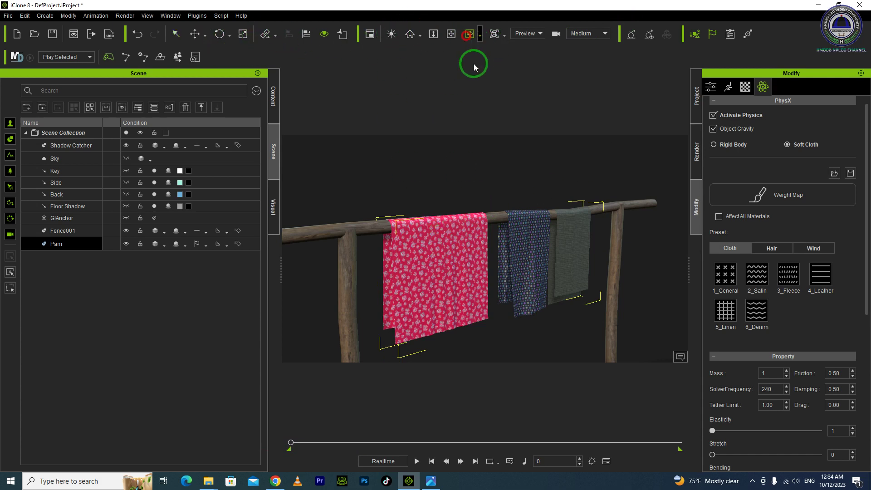
Apply the 2_Satin cloth preset to Pam and play the timeline briefly to test its movement.
drag(503, 220, 449, 240)
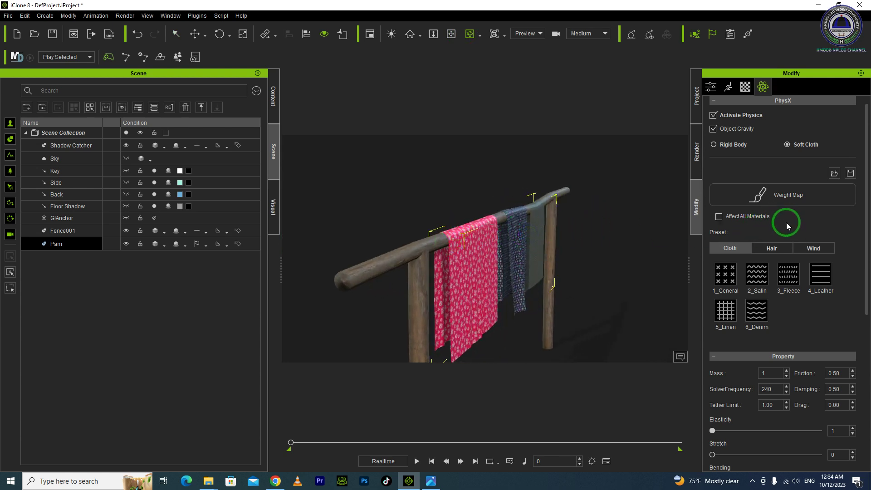
click(759, 275)
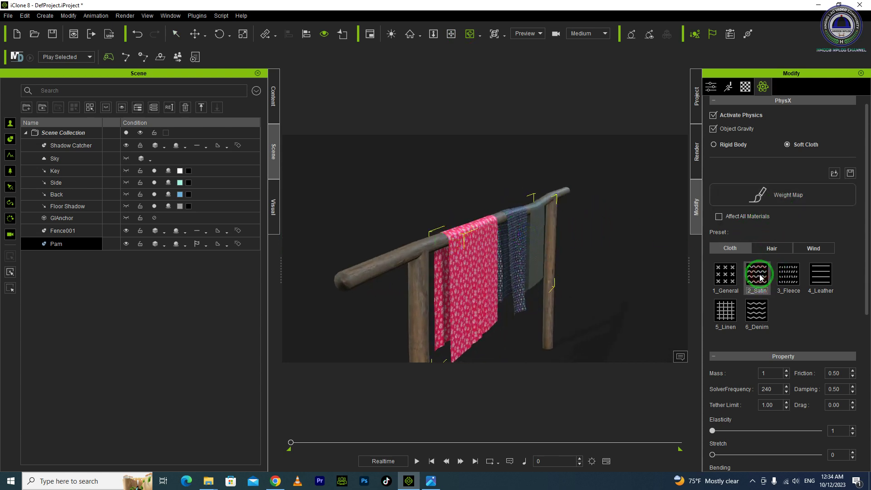
click(417, 461)
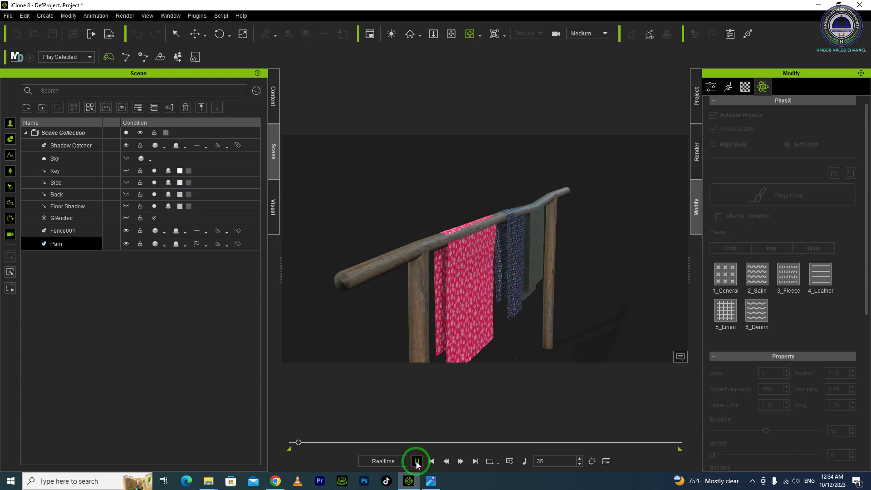
click(416, 461)
Apply the 3_Fleece cloth preset to Pam, test it by playing the timeline, and return to the first frame.
click(798, 274)
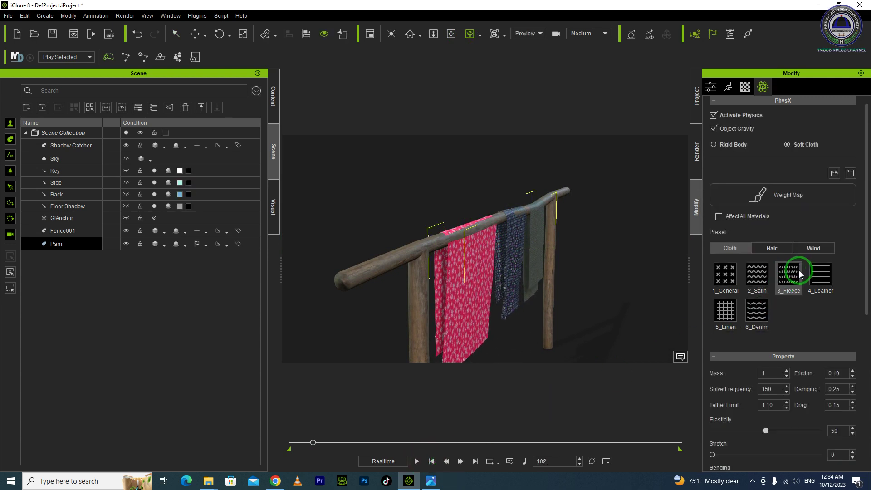
click(417, 461)
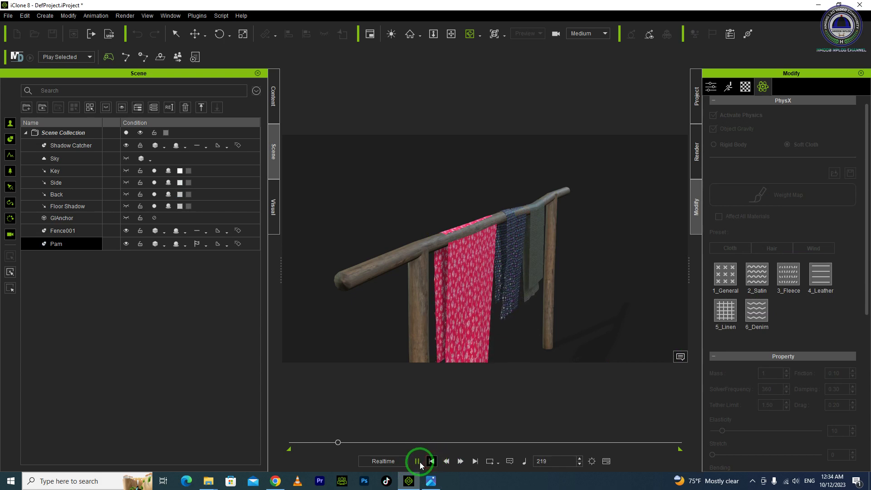
click(431, 461)
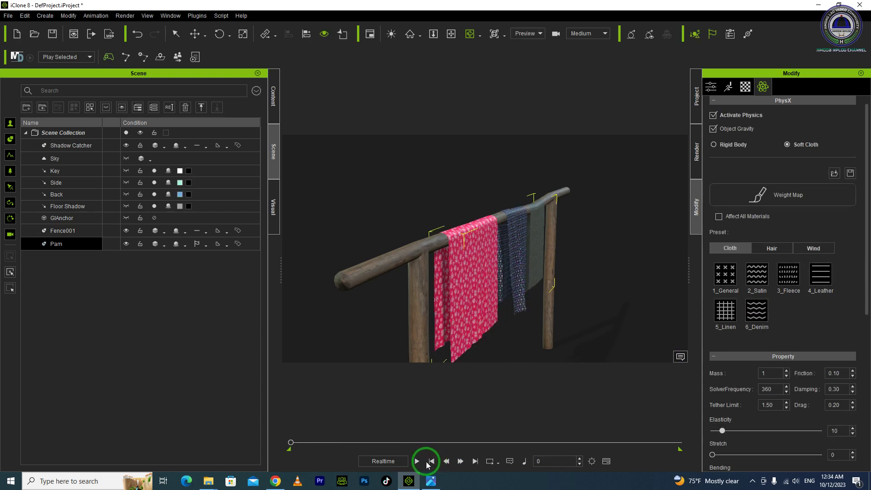
Lower the weight map brightness to about -19 for FABRIC_1_FRONT_1170 and about -32 for FABRIC_1_Copy_1_FRONT_8597.
click(770, 199)
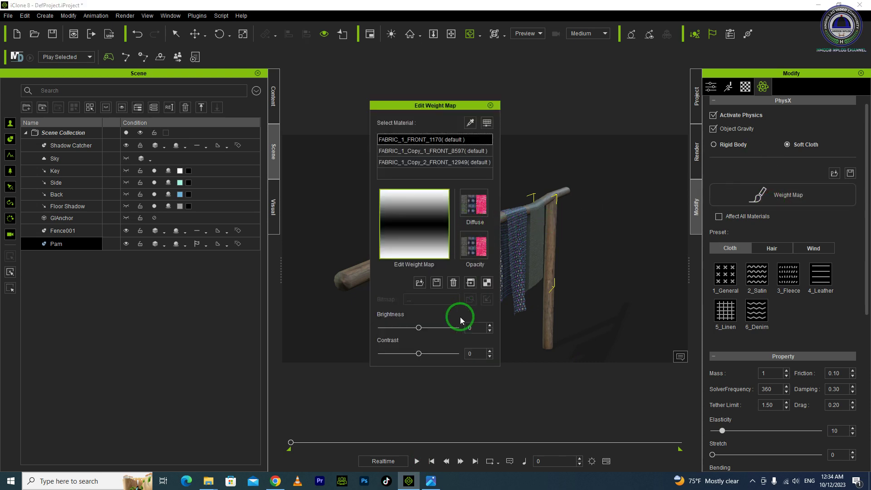
drag(418, 328, 412, 329)
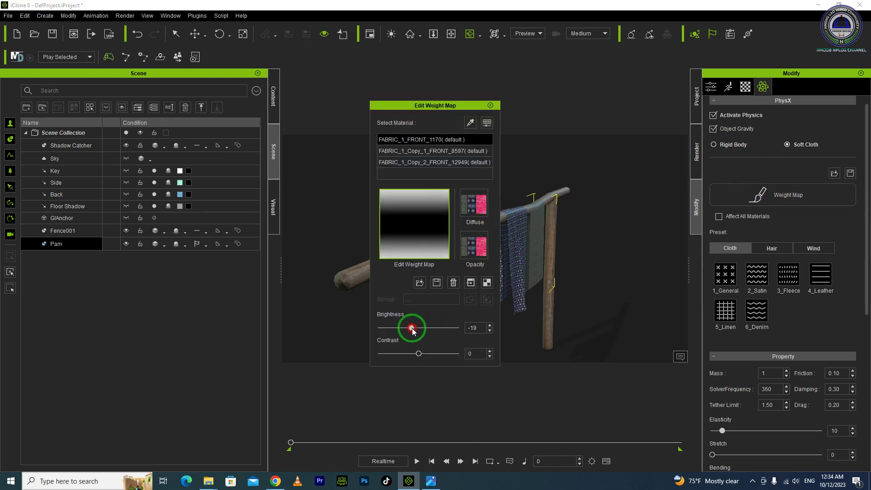
click(452, 152)
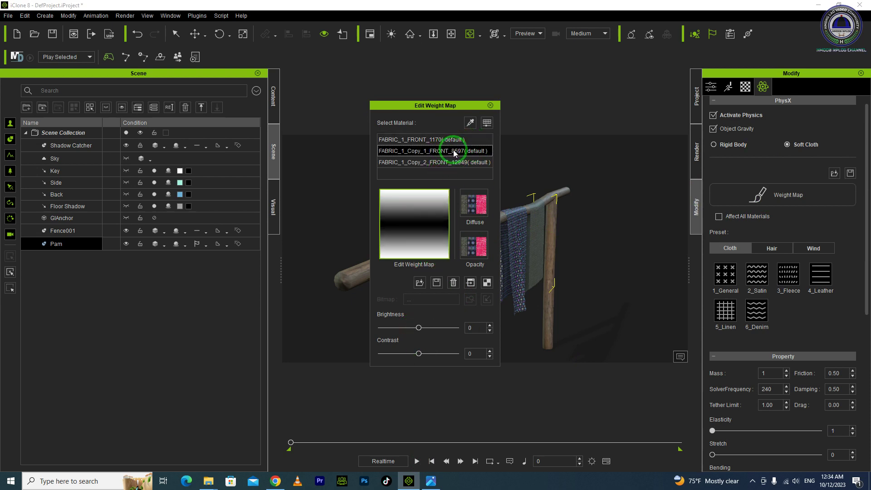
drag(419, 328, 408, 330)
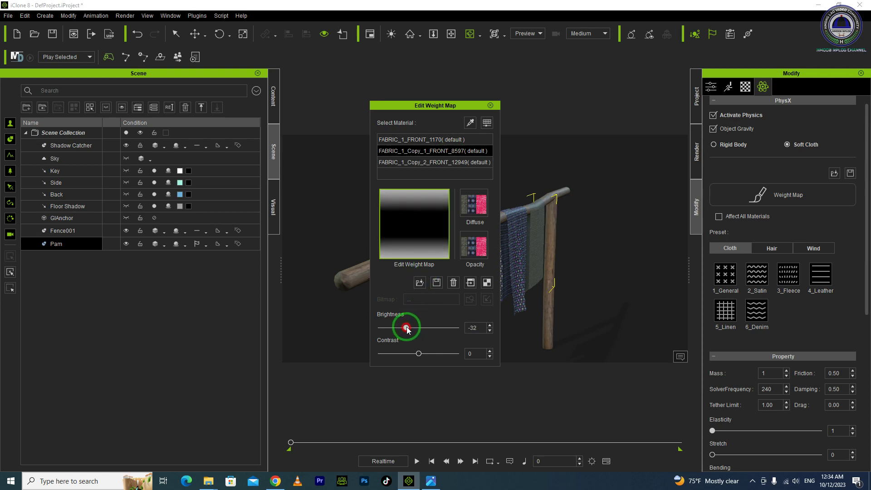
Lower the weight map brightness to -12 for FABRIC_1_Copy_2_FRONT_12949 and finish weight map editing.
click(448, 166)
drag(418, 326, 413, 328)
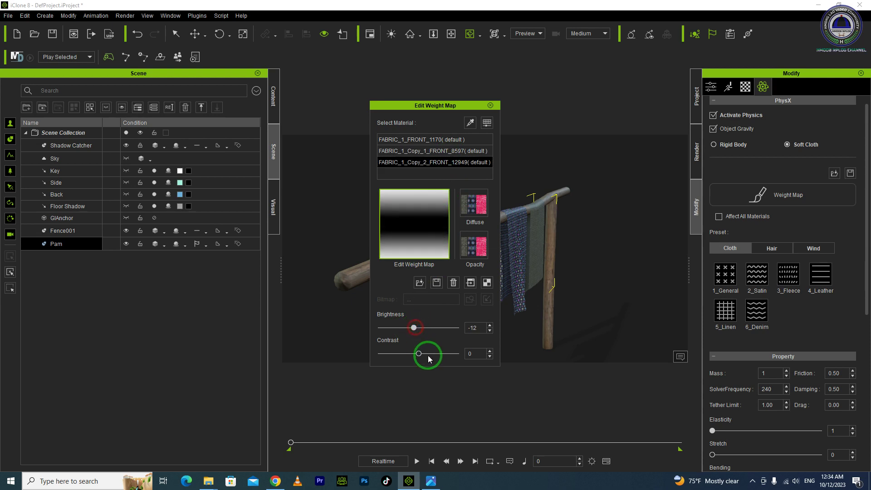
click(491, 106)
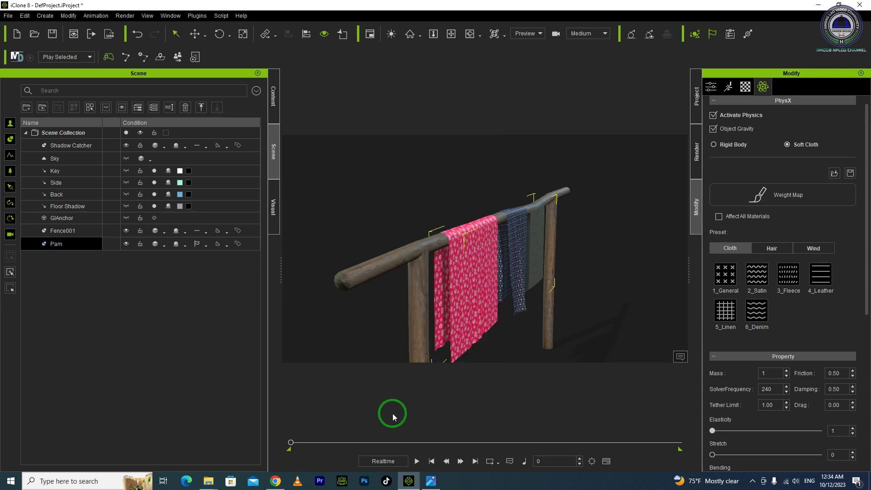
Play the timeline to check how the cloths move with the darkened weight maps, and inspect them from another angle.
click(414, 461)
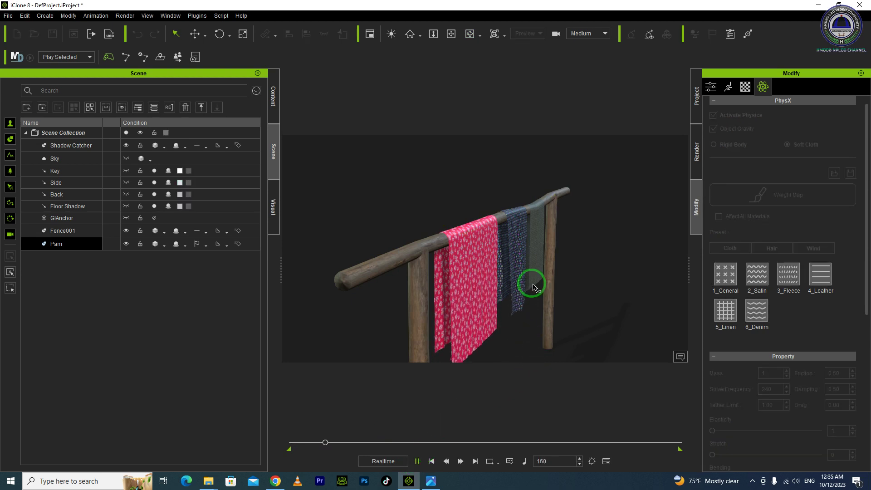
key(space)
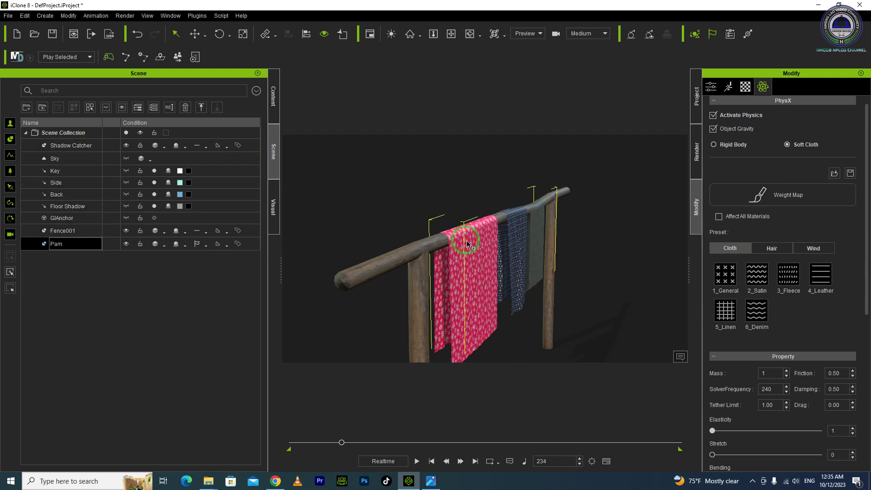
scroll(465, 249, down, 5)
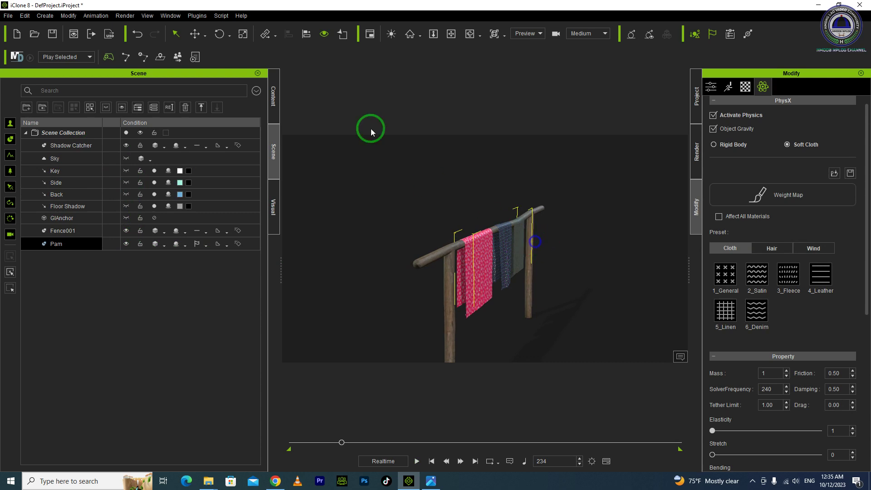
click(473, 39)
drag(502, 216, 543, 253)
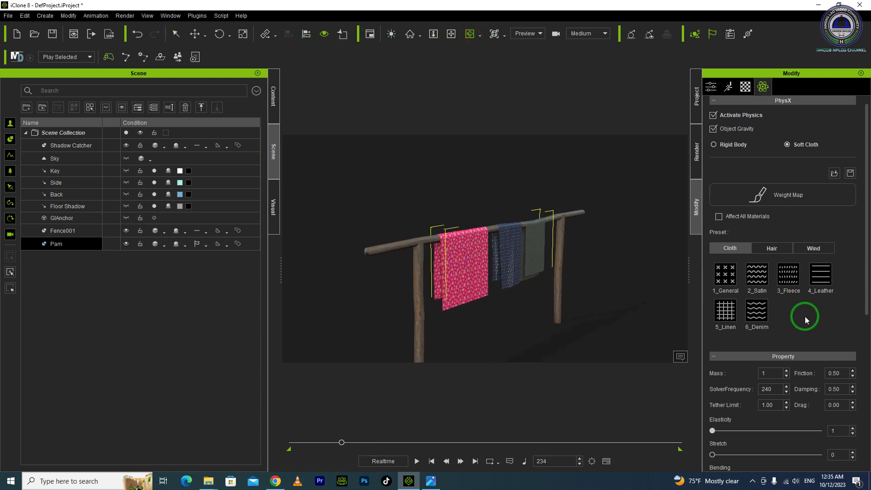
Attach the Pam cloths to Fence001 by picking the fence as their parent.
click(711, 86)
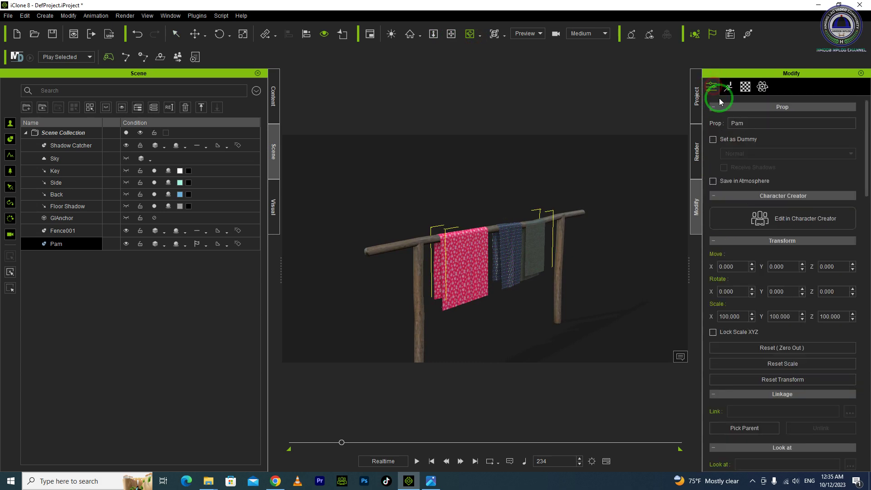
scroll(753, 317, down, 5)
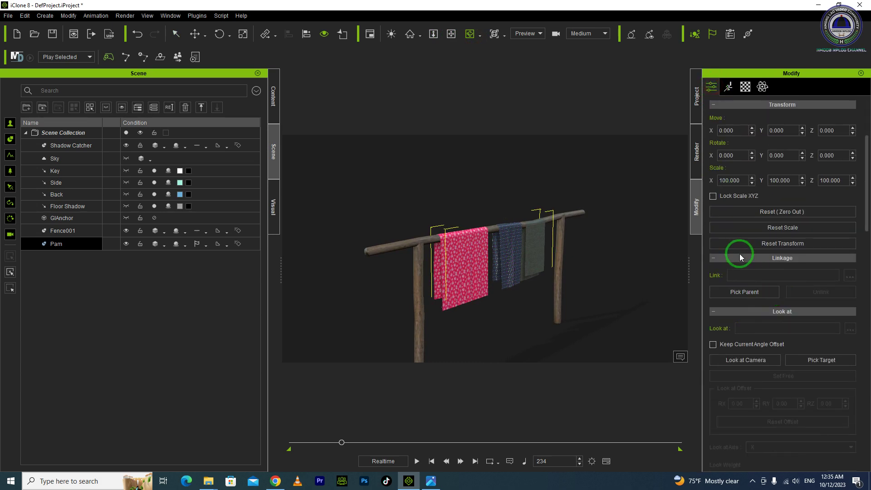
scroll(740, 264, down, 3)
scroll(741, 276, down, 7)
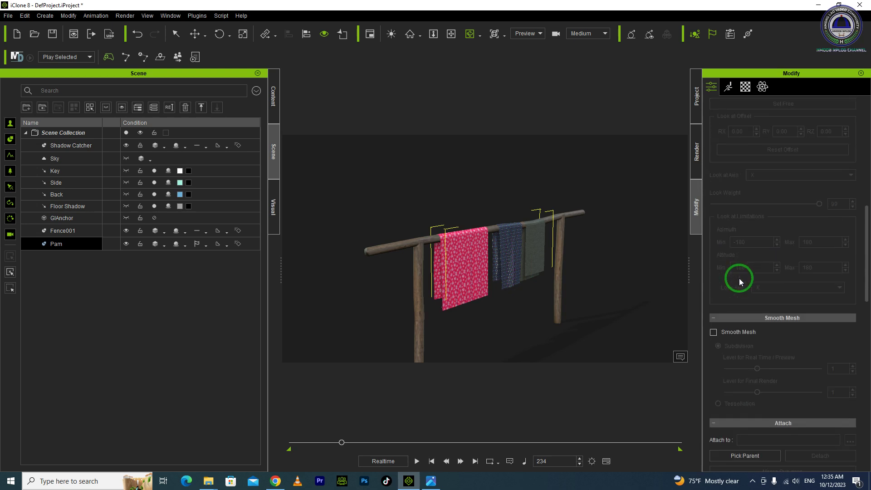
scroll(740, 281, down, 3)
click(753, 375)
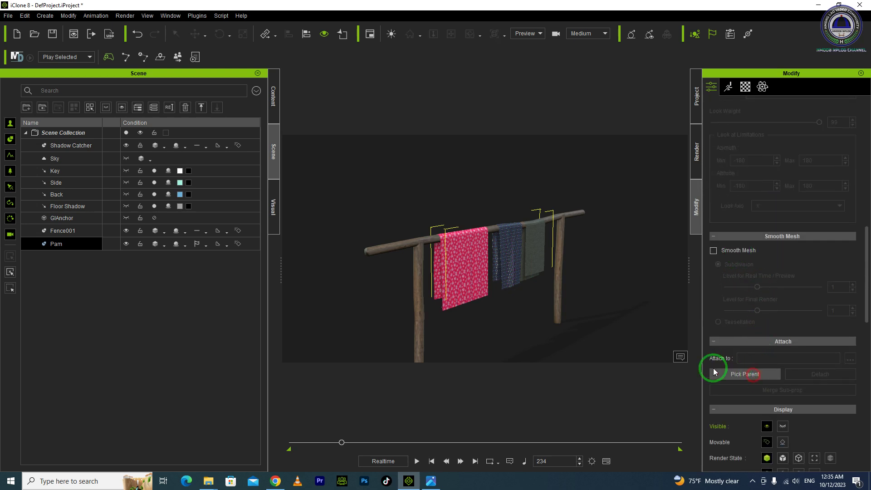
click(409, 248)
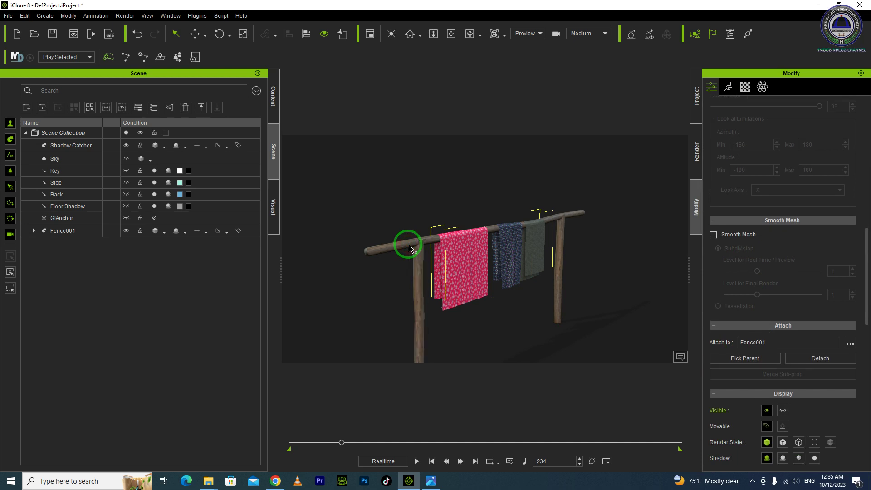
click(785, 377)
click(759, 360)
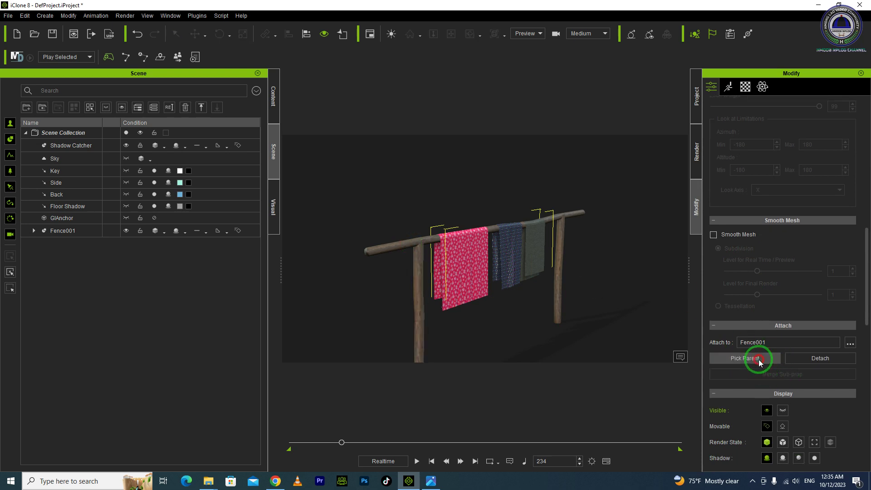
click(369, 250)
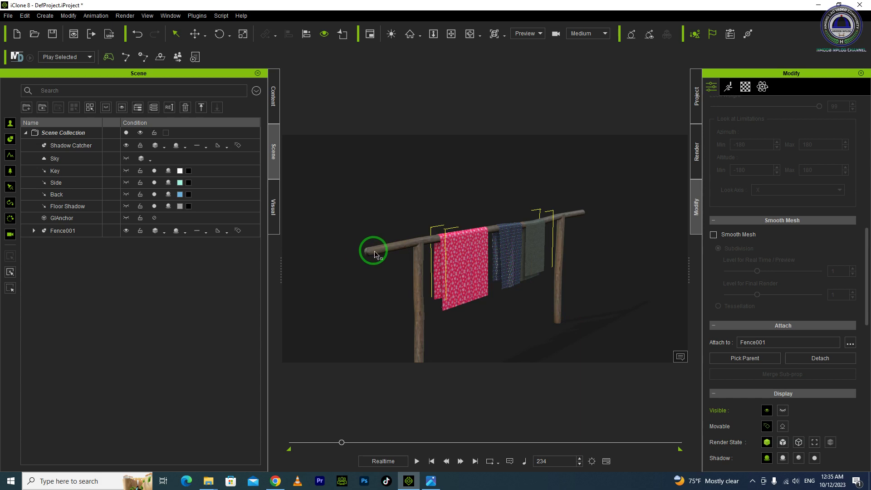
Play the timeline to check the attached cloths on the fence, and return to frame 0.
click(417, 461)
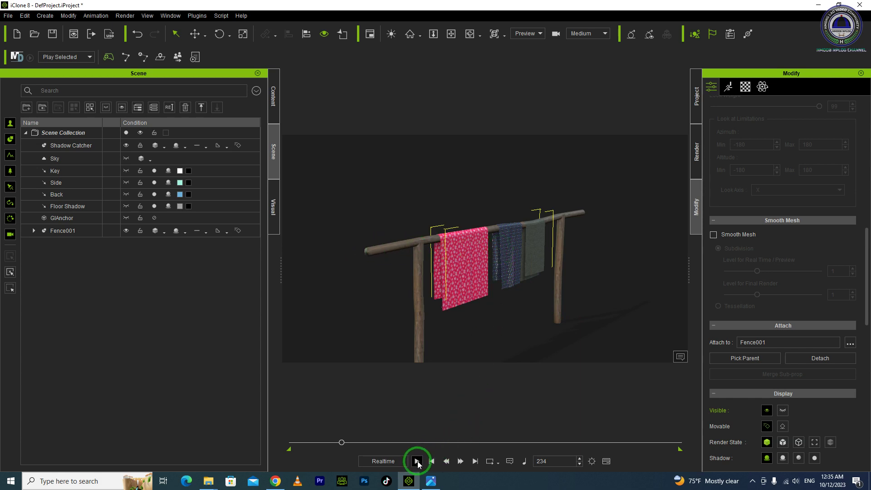
click(417, 461)
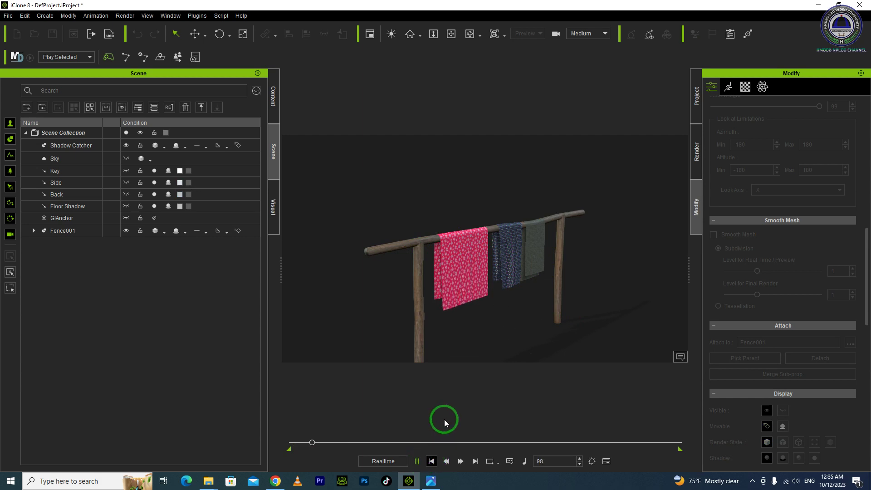
click(498, 187)
click(470, 296)
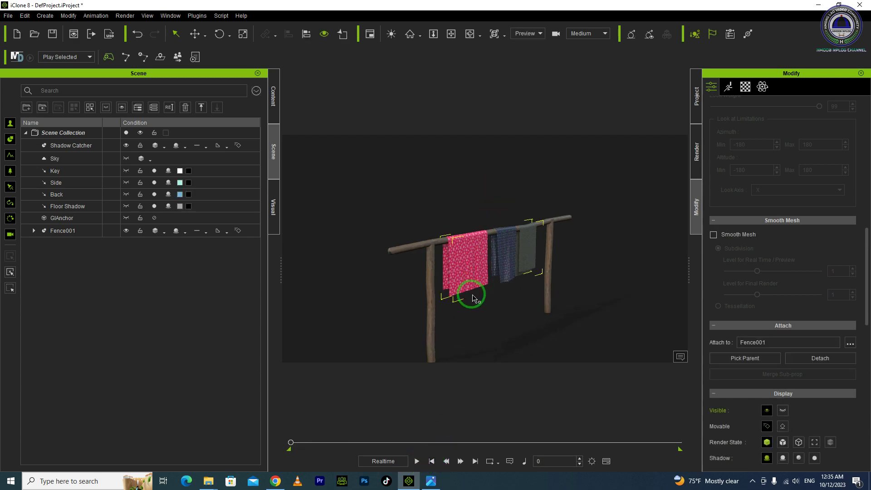
Examine the cloths and fence at the first frame from the side, from the front and at a slight angle.
key(ctrl+l)
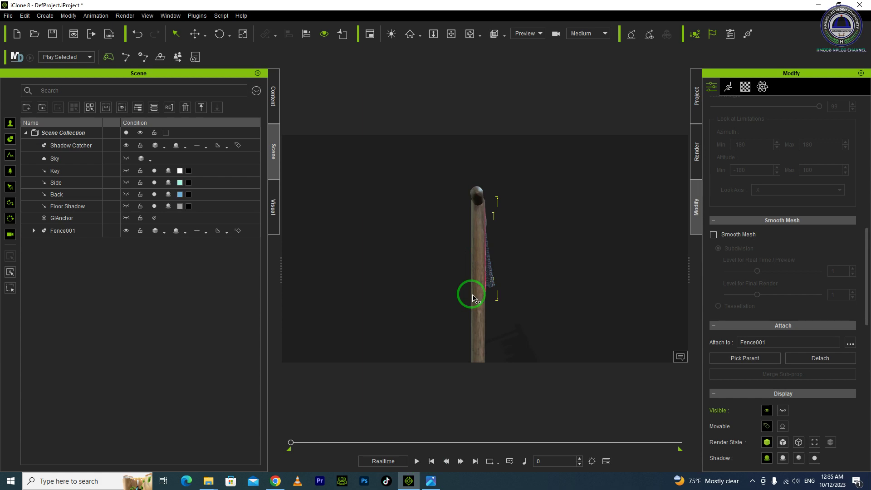
key(ctrl+r)
key(ctrl+f)
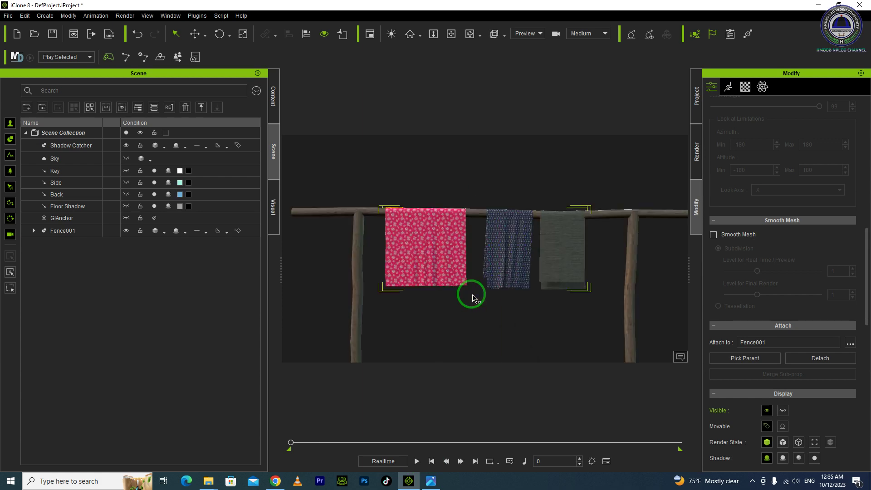
scroll(477, 288, down, 4)
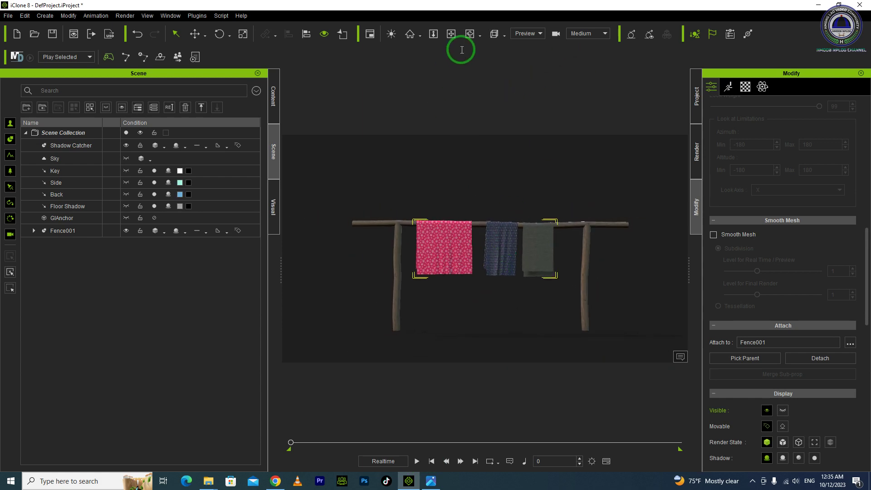
click(470, 33)
drag(505, 227, 478, 242)
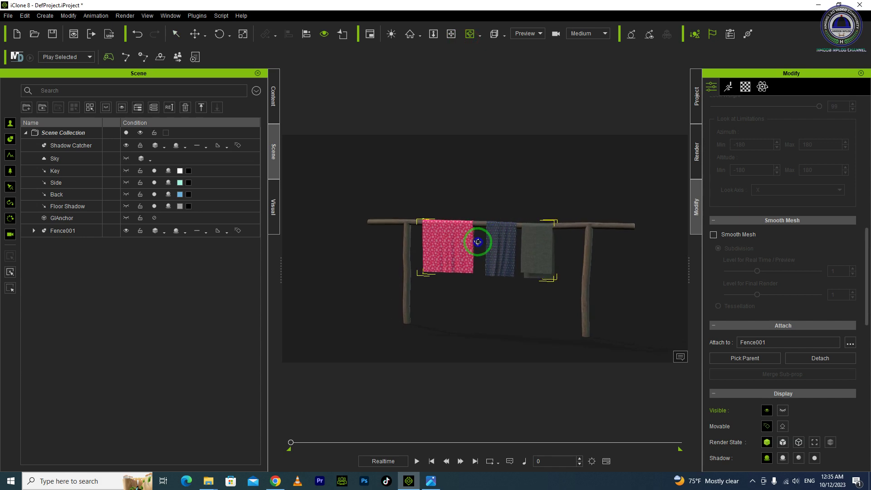
Open the Fence folder of the custom props library.
click(273, 107)
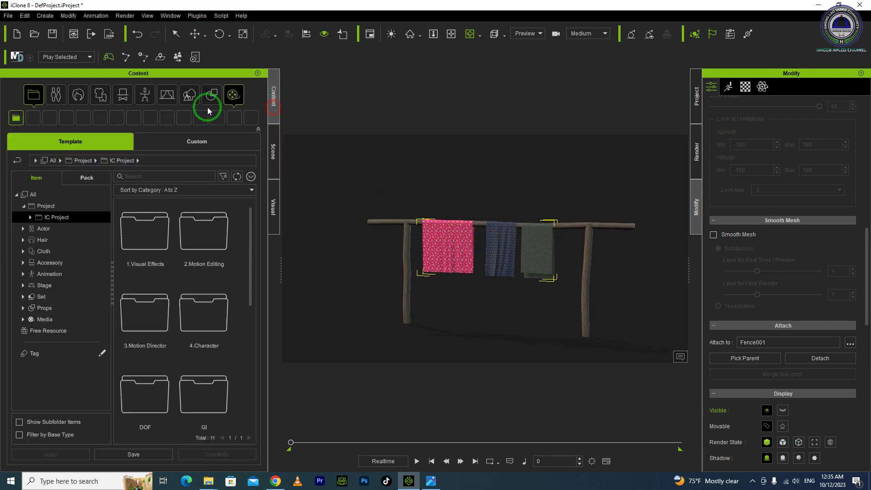
click(169, 99)
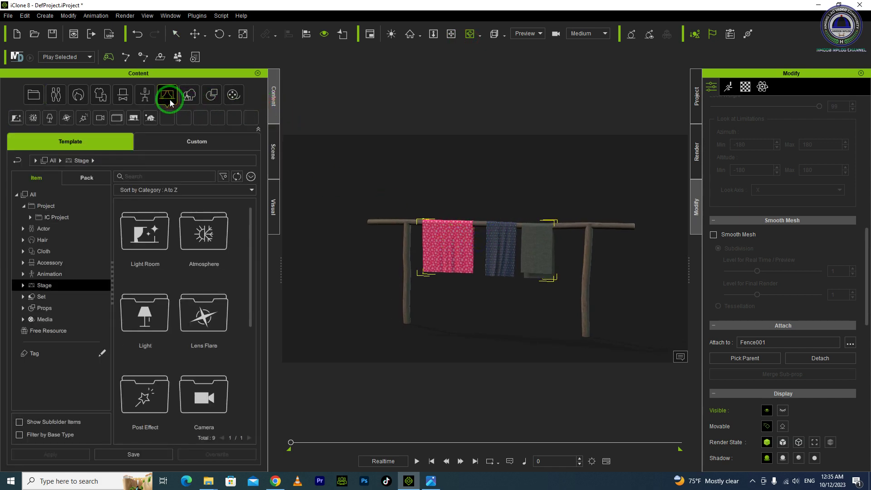
click(203, 139)
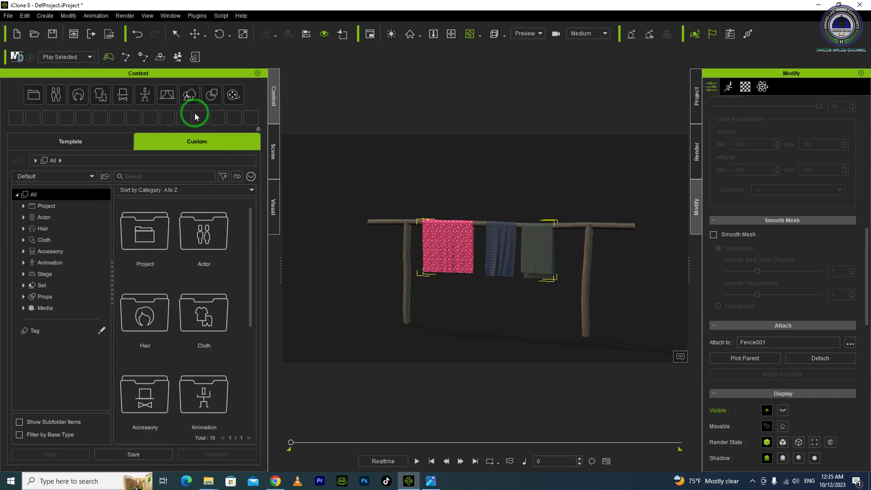
click(191, 270)
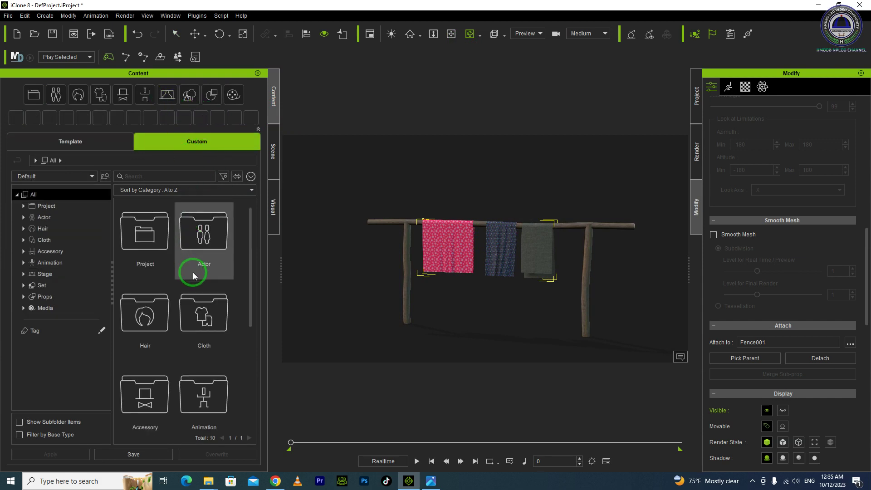
click(209, 101)
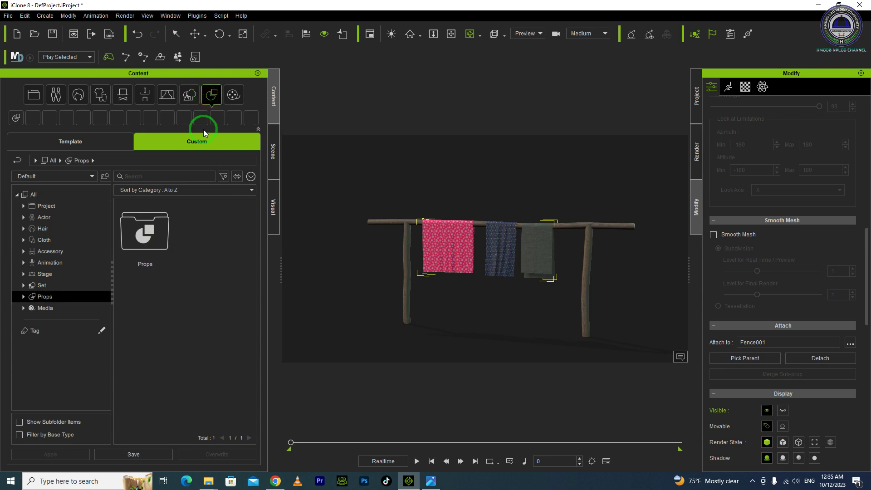
double_click(144, 219)
click(217, 265)
scroll(218, 263, down, 3)
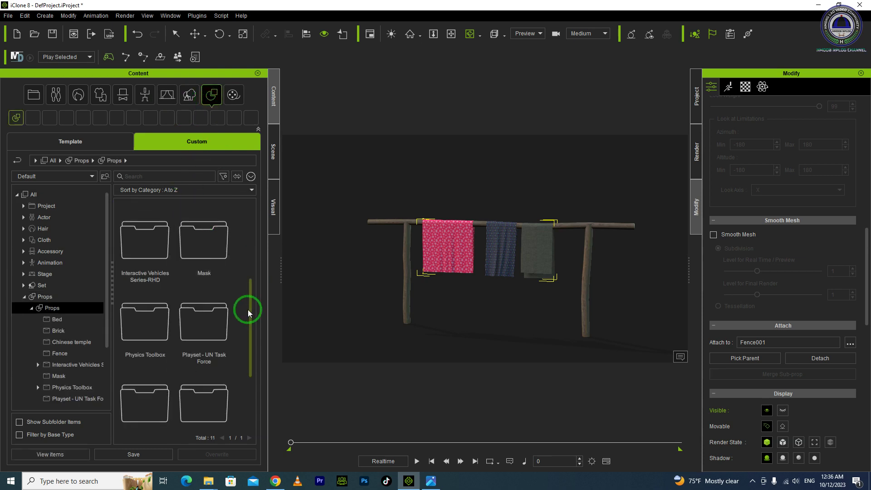
drag(249, 307, 253, 252)
double_click(211, 274)
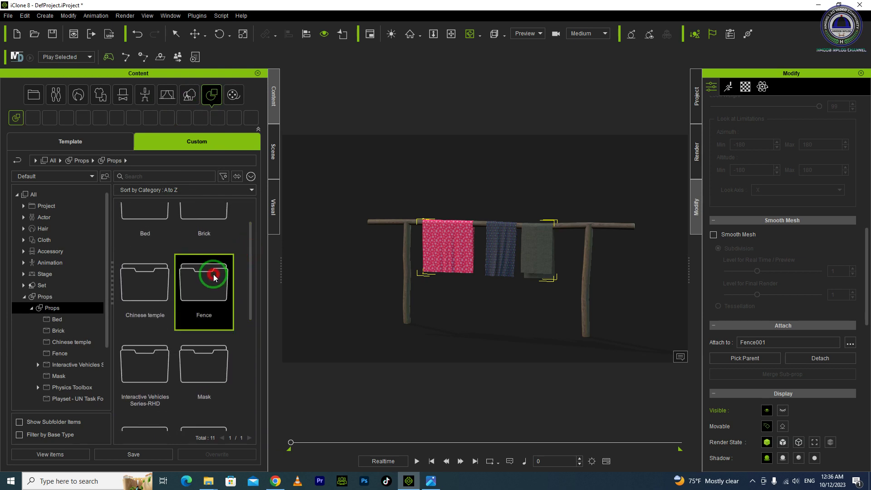
scroll(213, 296, down, 1)
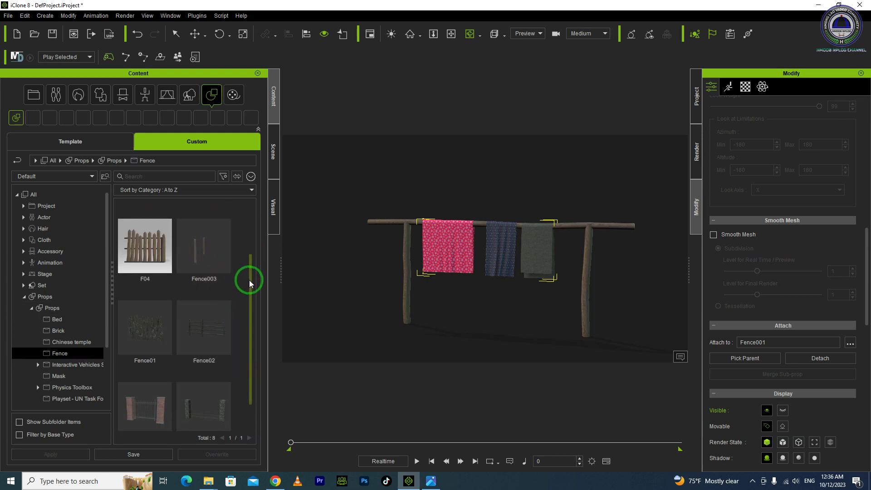
drag(250, 278, 243, 377)
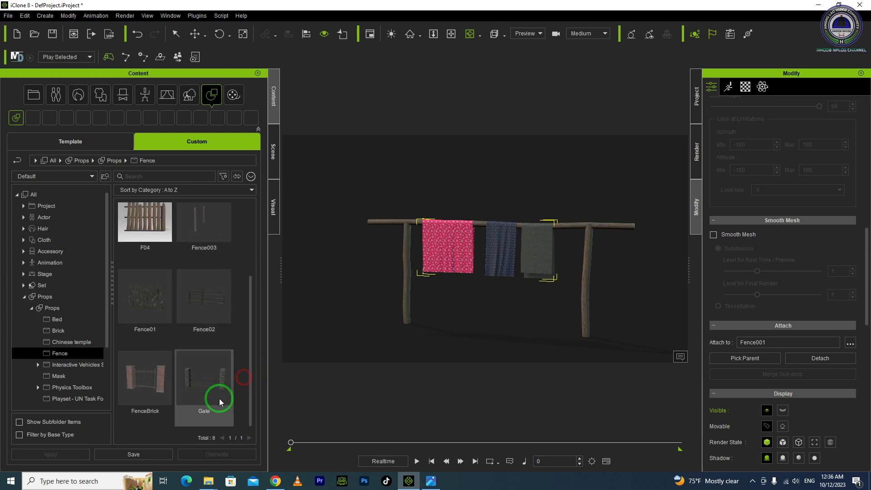
Save the selected object to the custom Fence folder under the file name Fencecloth with asset type Props/Props.
click(155, 454)
click(341, 205)
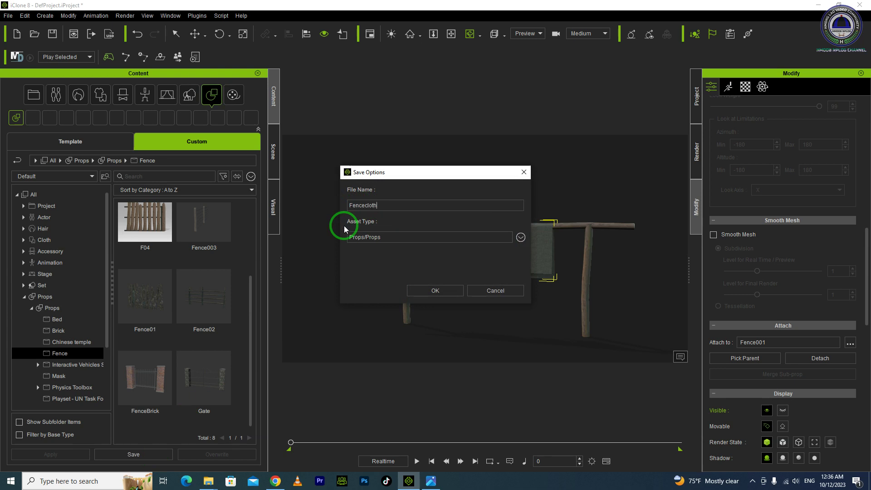
click(435, 291)
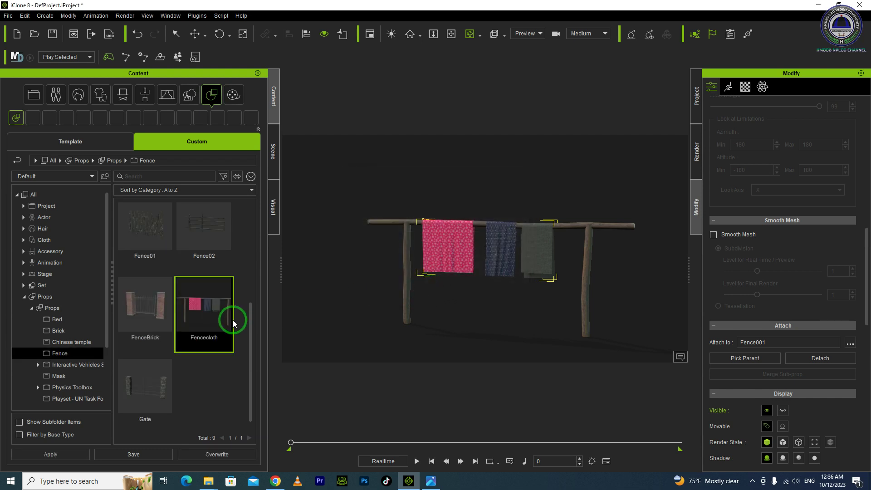
Delete Fence001 together with its attached cloths from the scene.
click(540, 229)
click(274, 152)
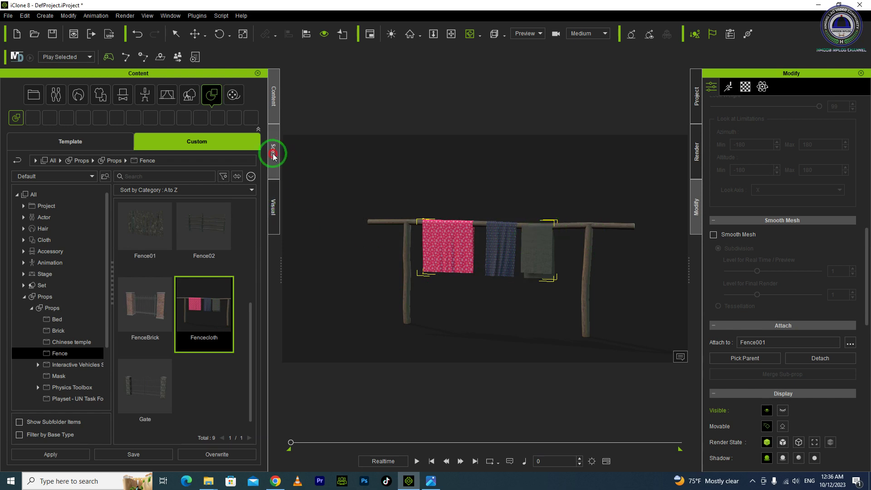
click(79, 230)
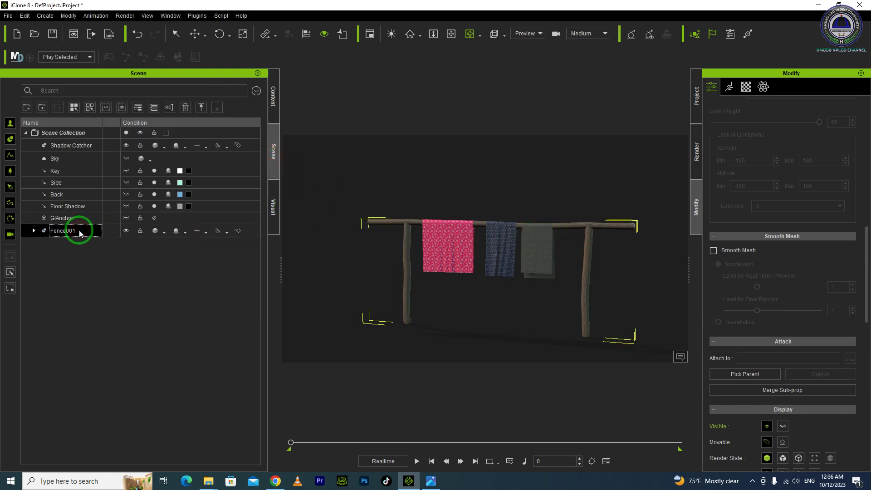
key(Delete)
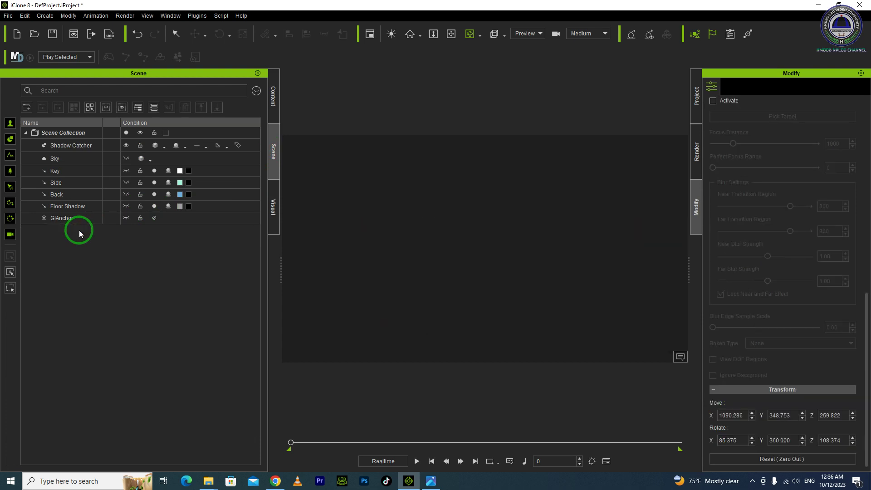
Try loading the saved Fencecloth prop into the empty scene, and undo back to the original fence with its cloths.
click(273, 108)
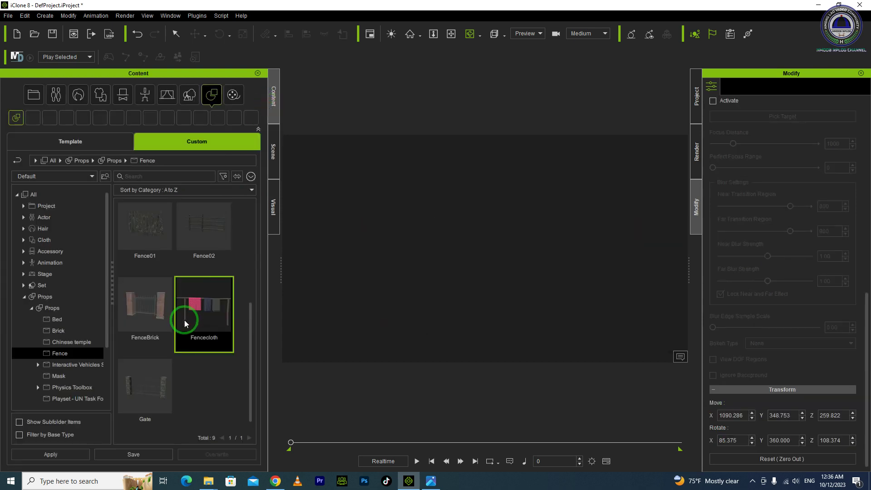
double_click(195, 300)
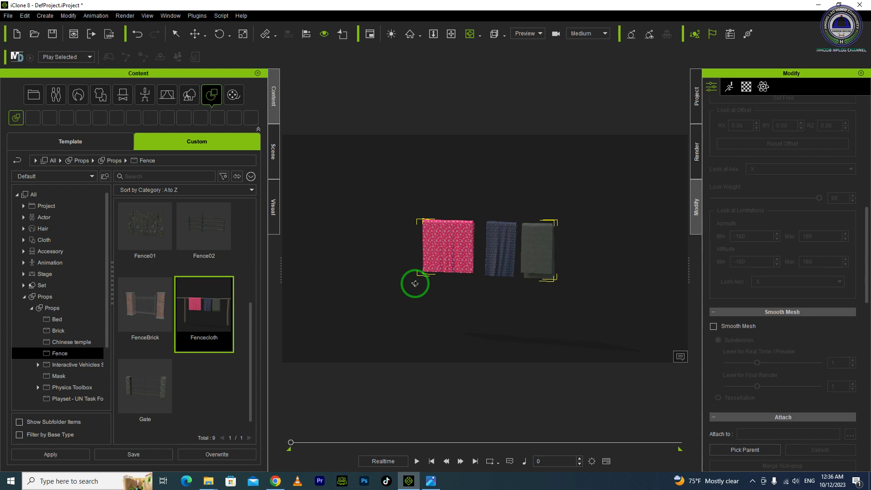
key(ctrl+z)
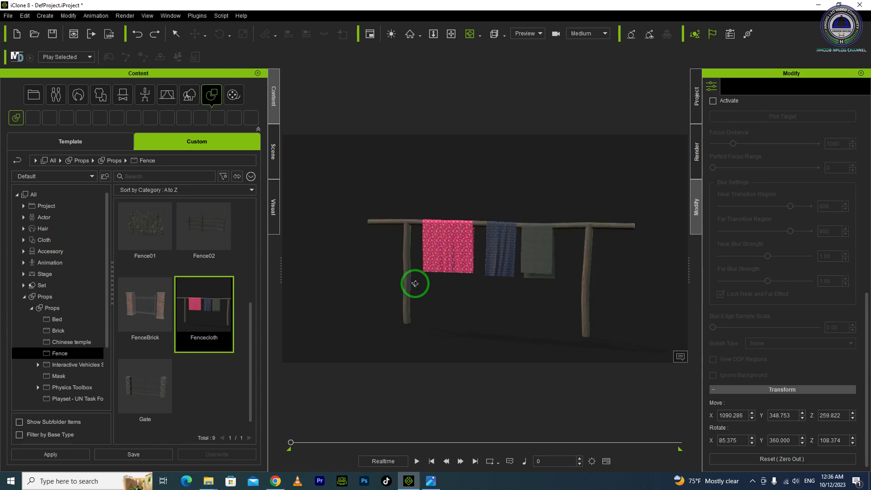
Overwrite the Fencecloth library item with the whole fence selected instead of only the cloths.
click(408, 221)
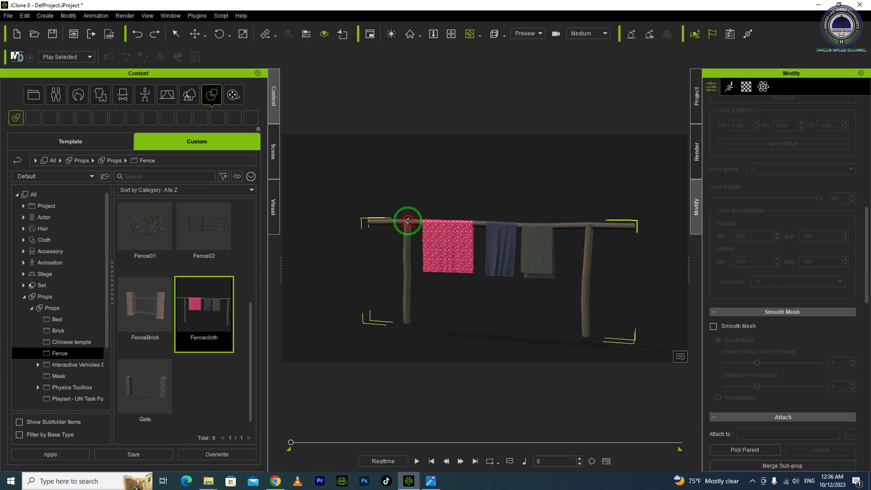
click(217, 454)
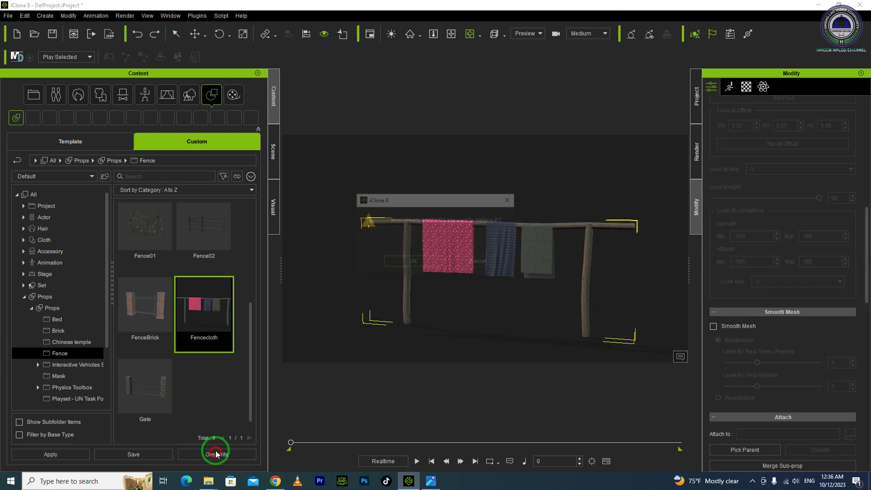
click(428, 261)
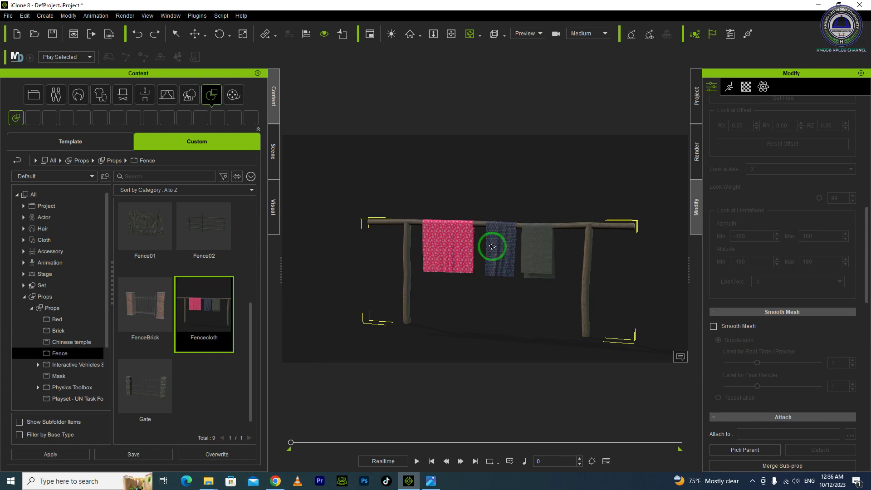
Replace the original fence and cloths by deleting them and loading the Fencecloth prop from the library.
key(Delete)
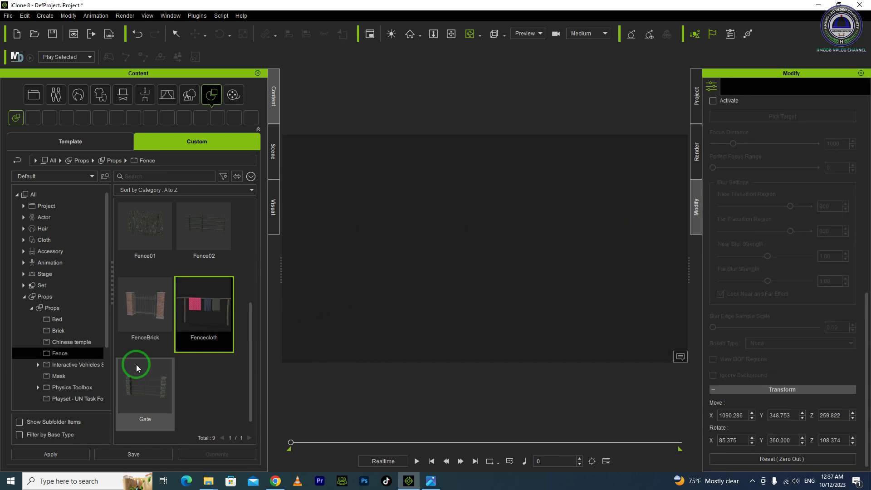
double_click(218, 303)
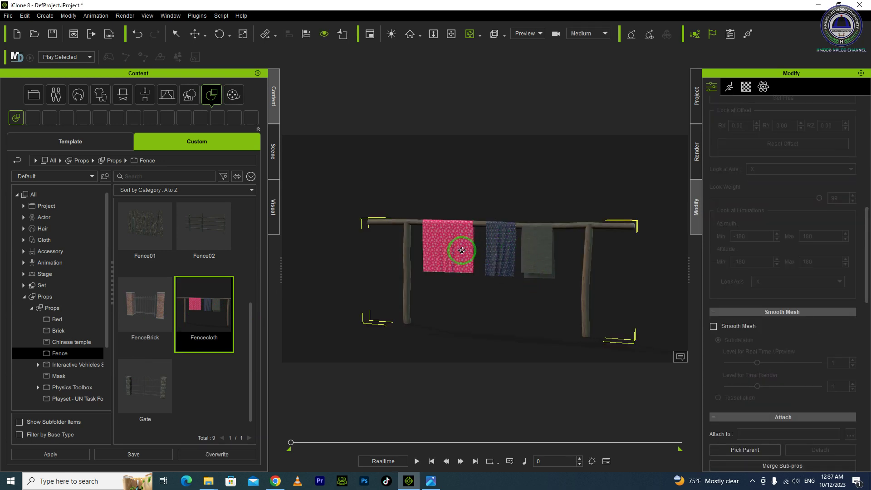
right_drag(462, 250, 516, 262)
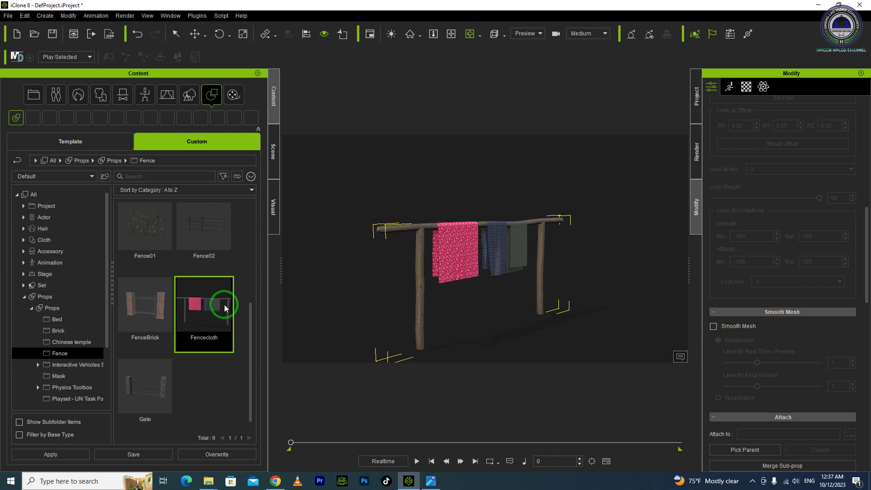
Locate Fencecloth.iProp in File Explorer, check its file details, and close the folder window.
right_click(207, 304)
click(265, 450)
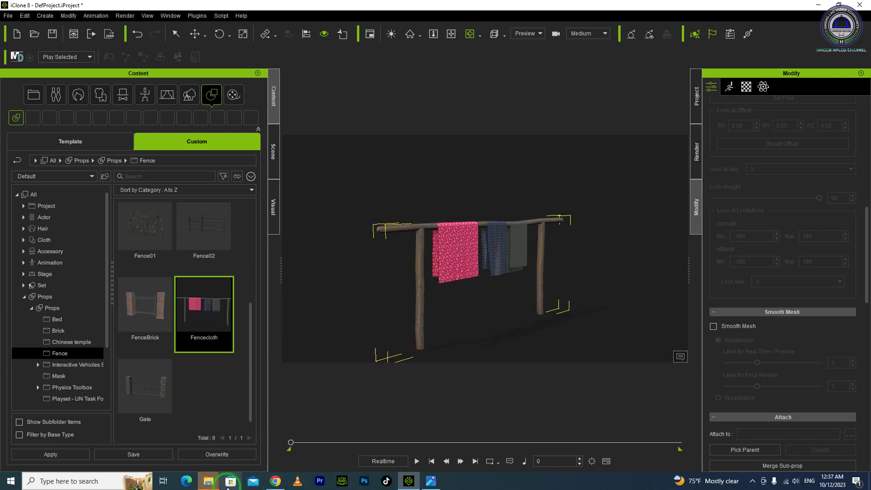
click(208, 482)
click(283, 445)
click(368, 328)
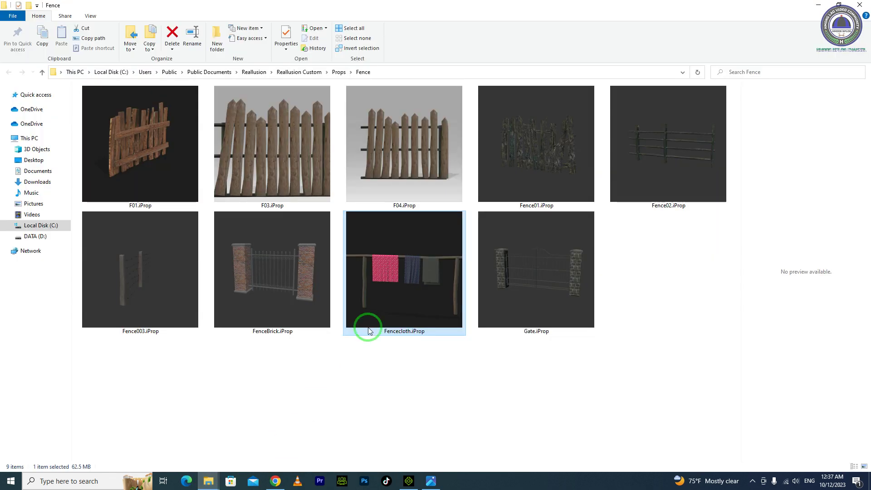
mouse_move(398, 278)
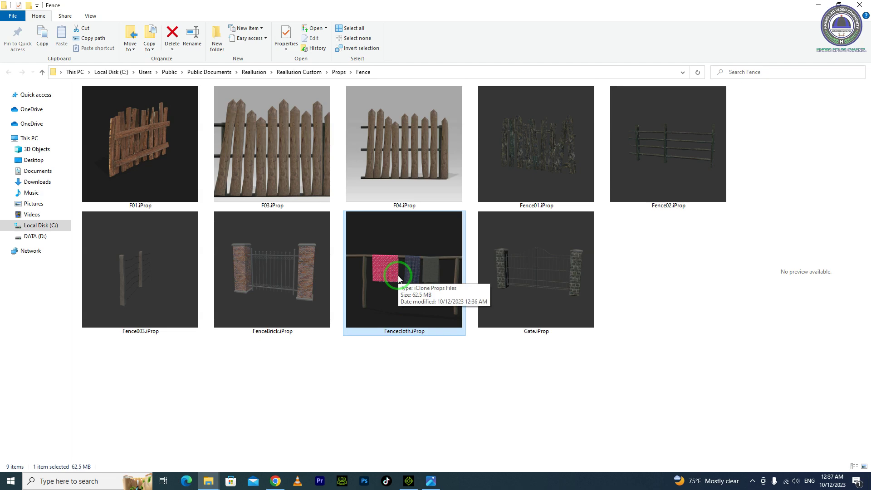
click(855, 7)
Move the loaded Fencecloth prop slightly along its X axis.
click(455, 316)
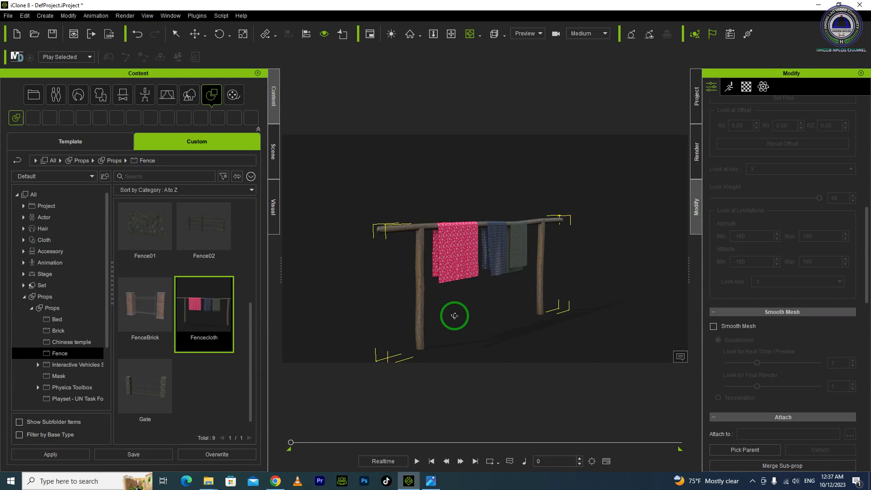
scroll(461, 273, down, 2)
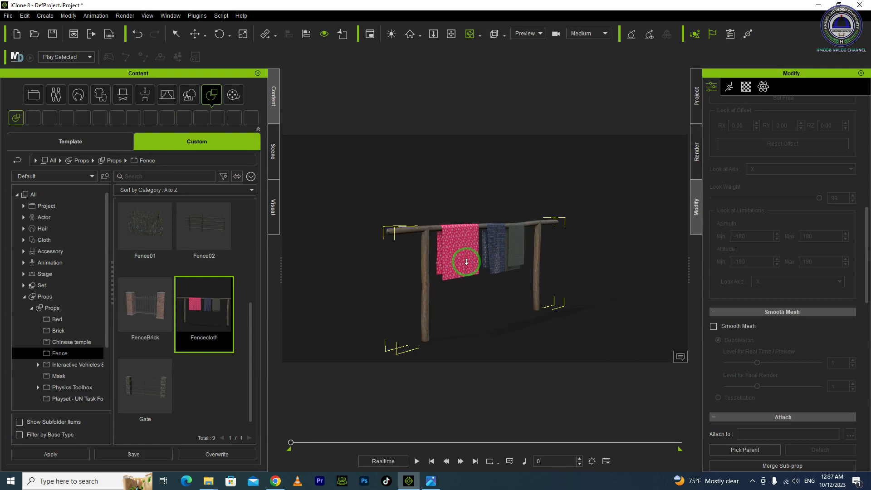
right_drag(539, 262, 465, 272)
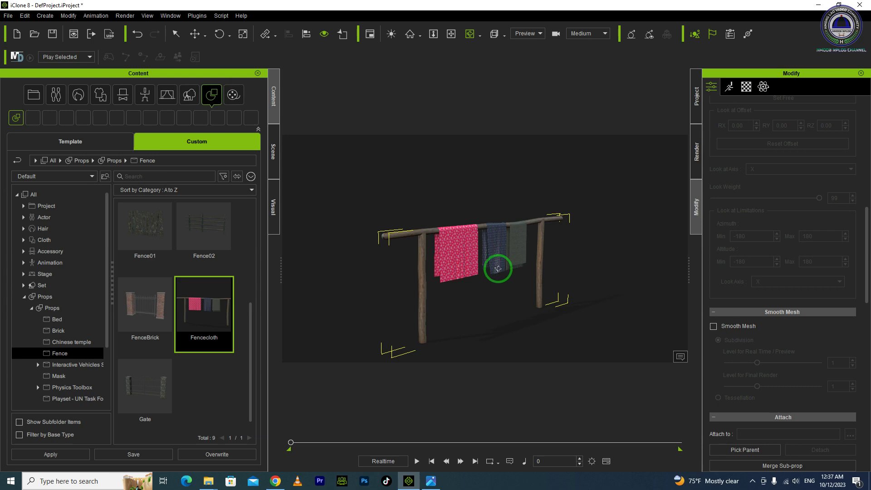
click(195, 33)
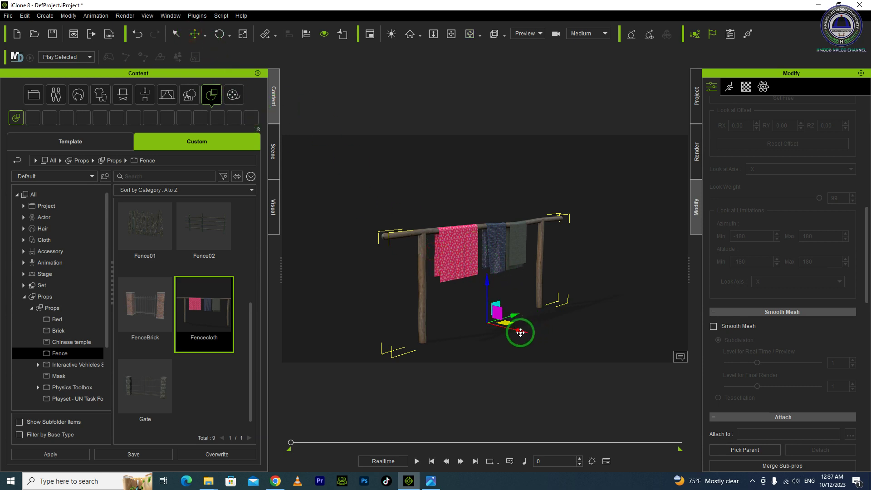
drag(518, 331, 518, 323)
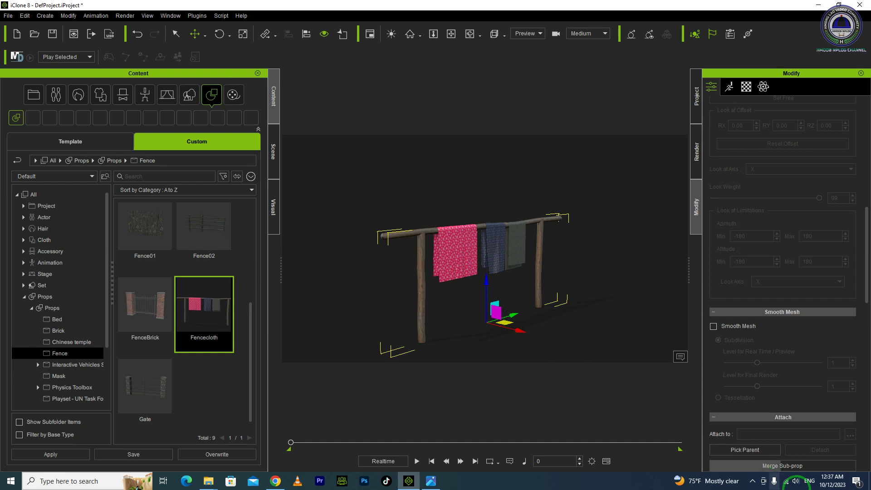
click(752, 482)
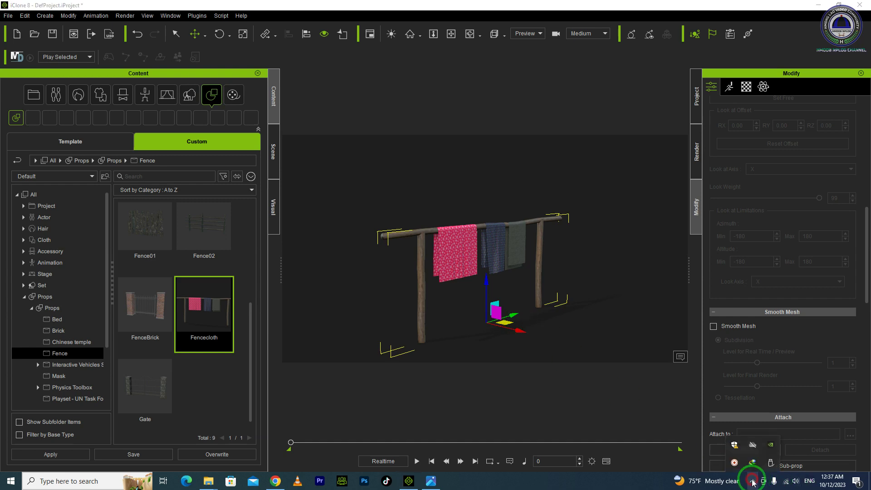